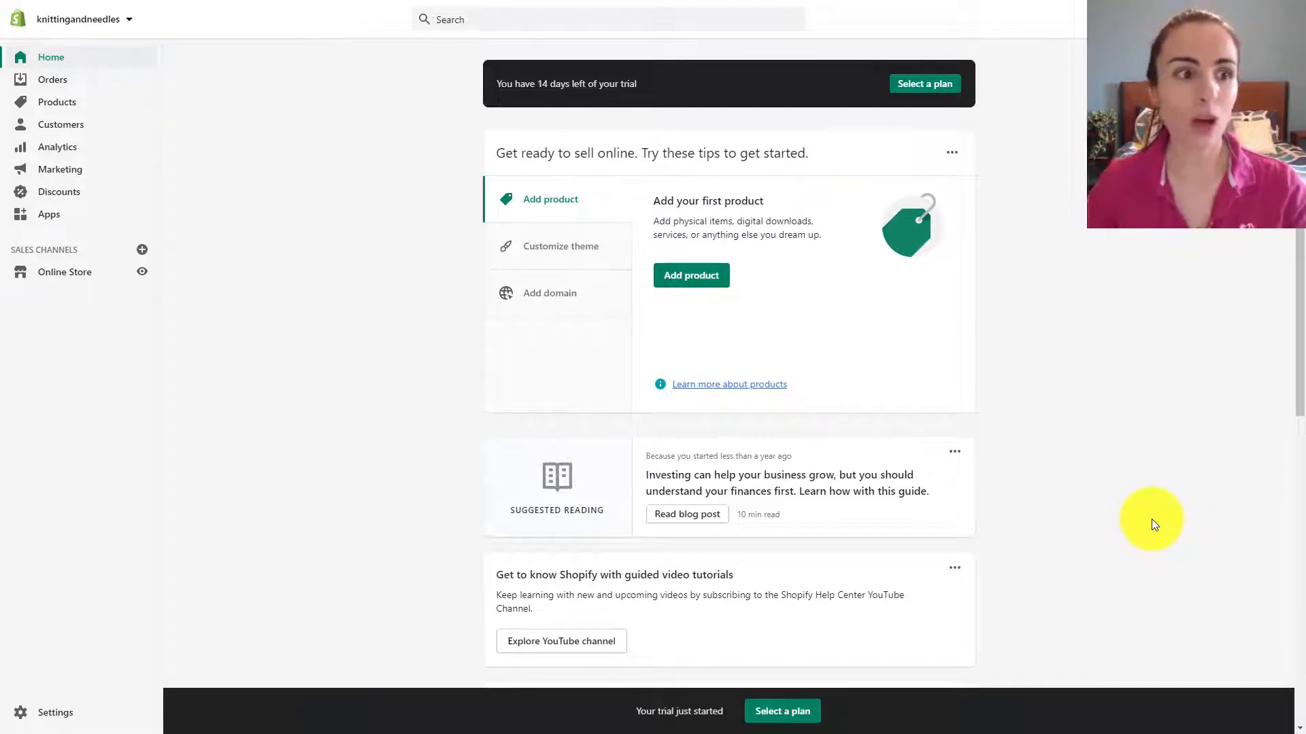
# Step: Start a new product and title it "Red Organic Cotton Yarn"
pyautogui.click(62, 107)
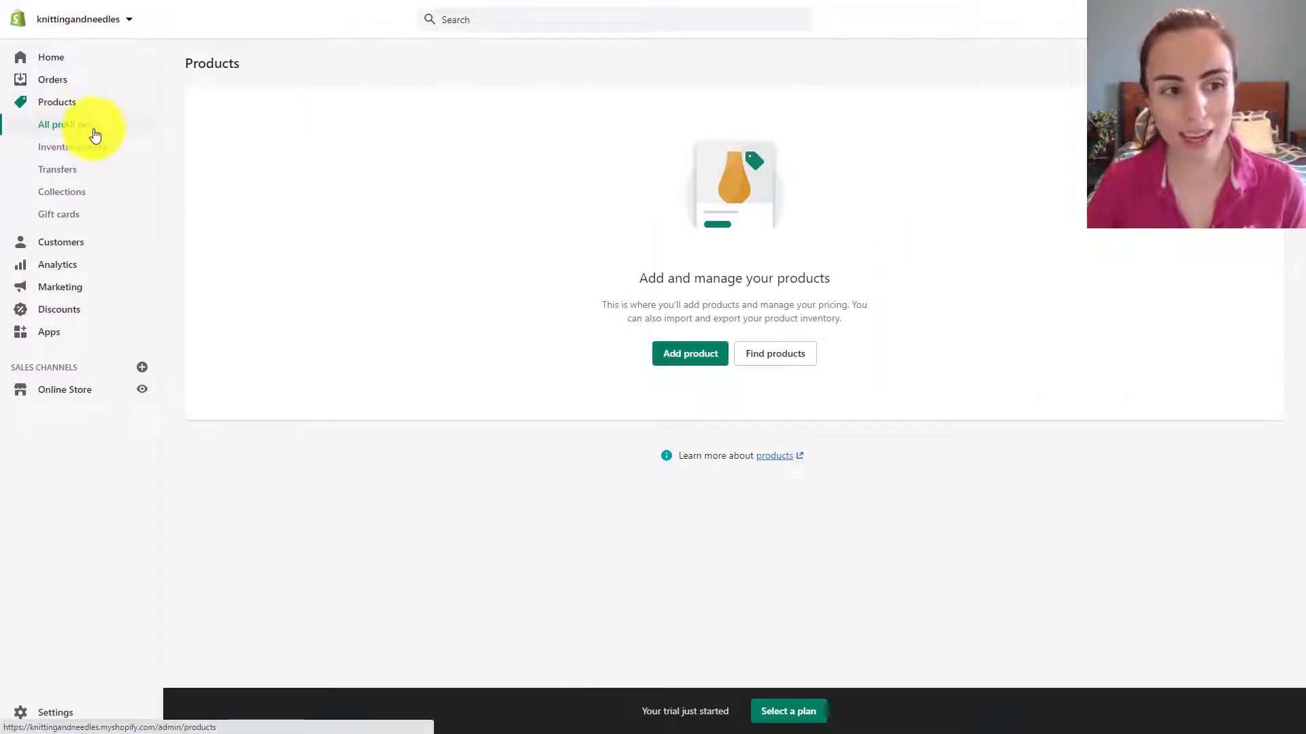
pyautogui.click(695, 363)
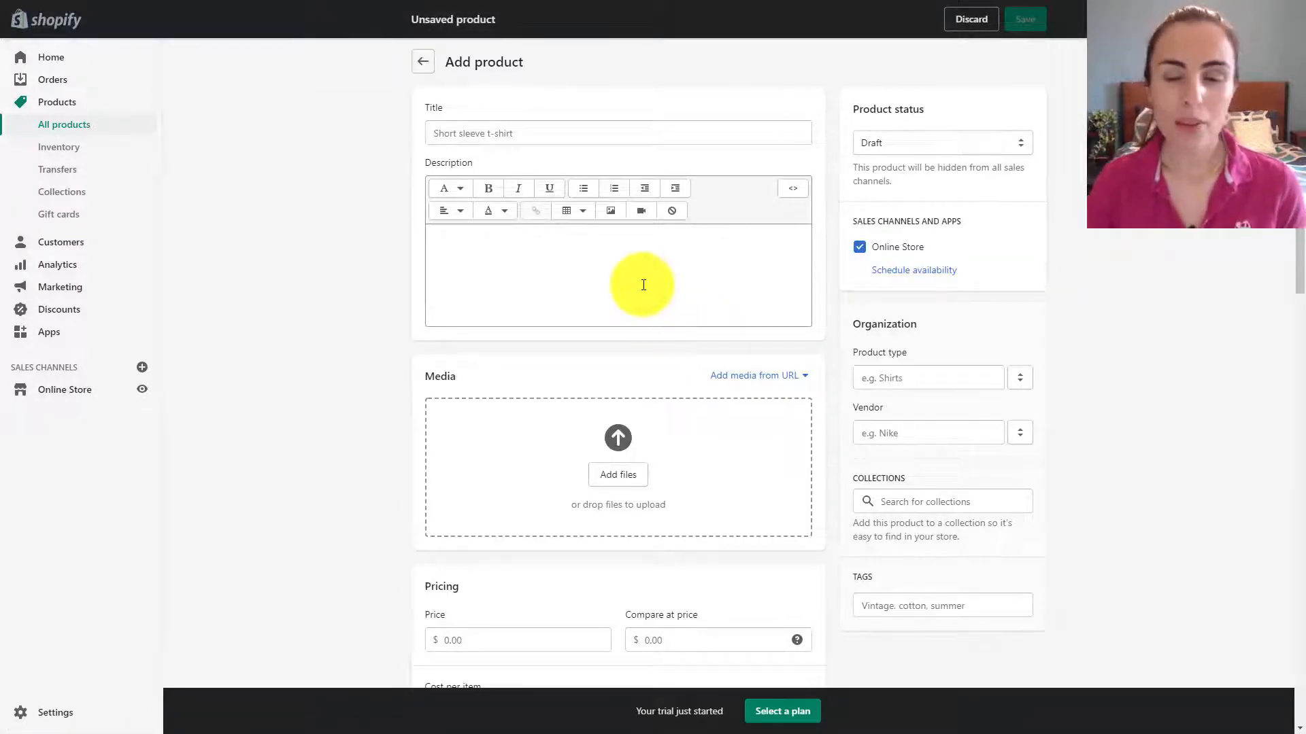
pyautogui.click(466, 130)
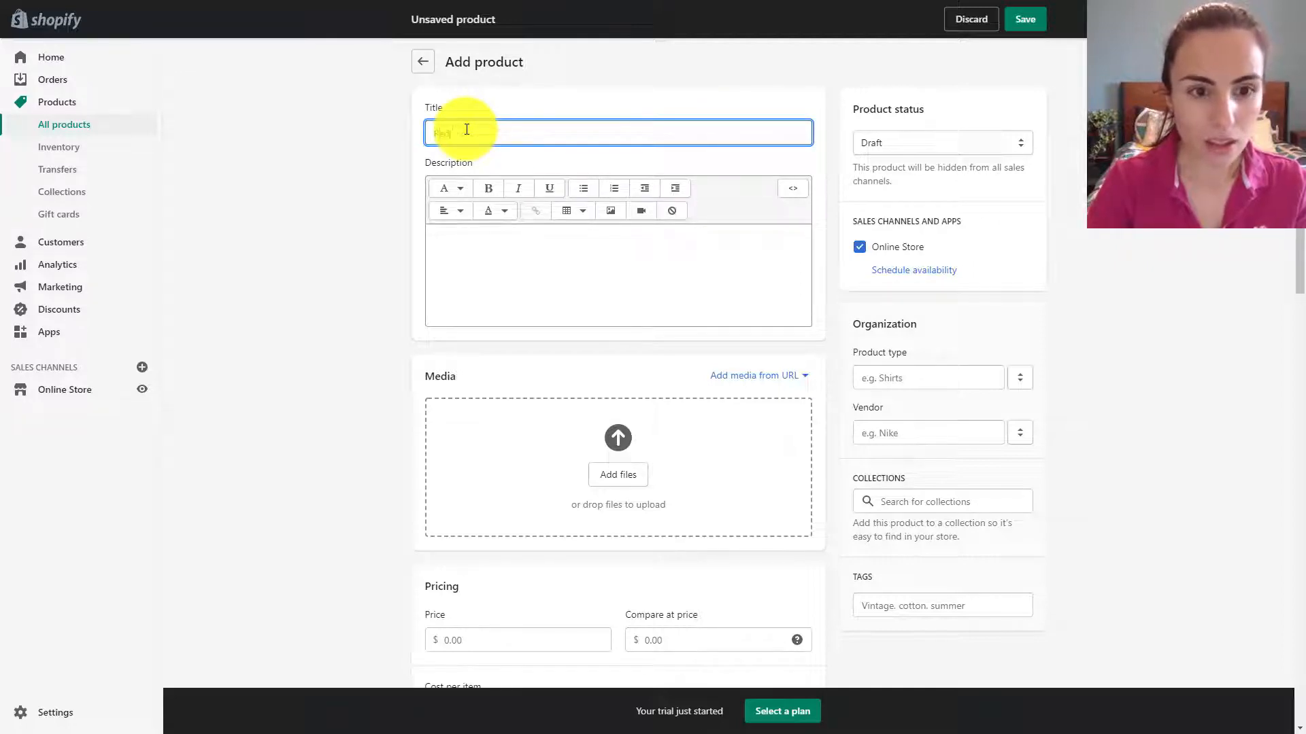
pyautogui.write('Red Organi')
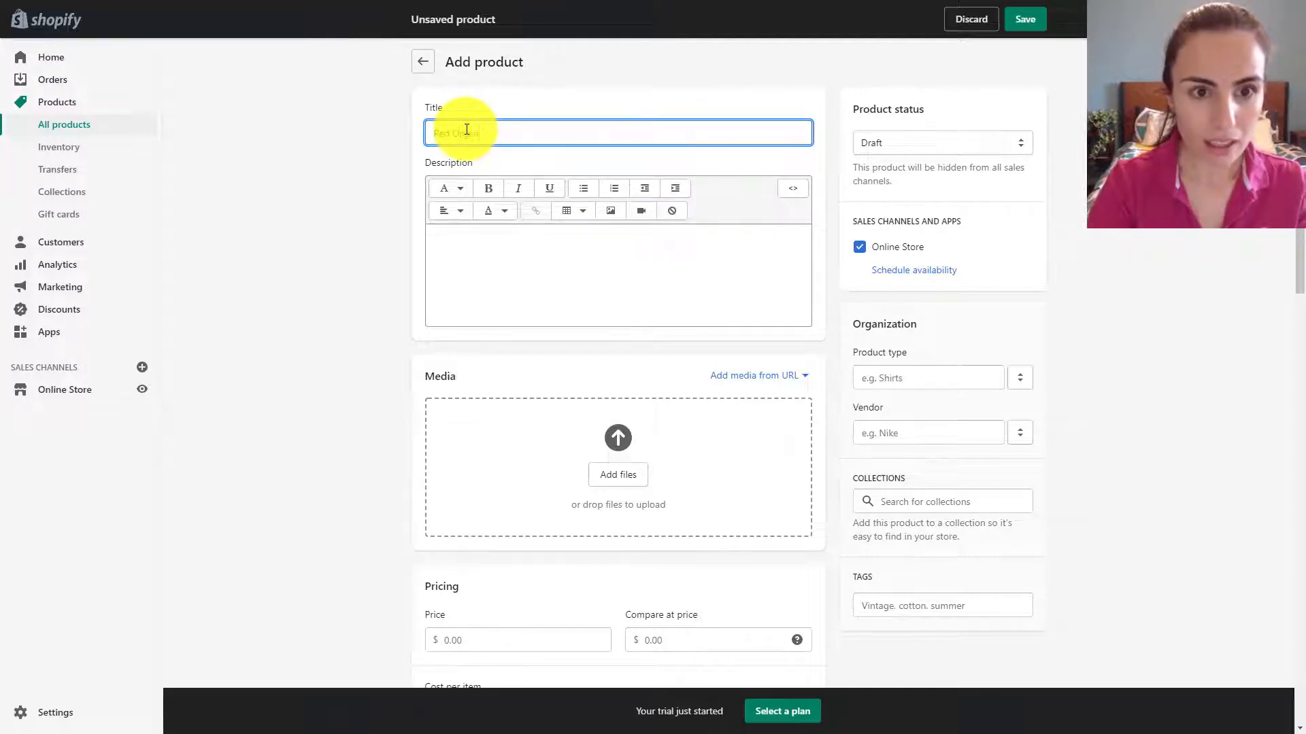
pyautogui.write('c cotto')
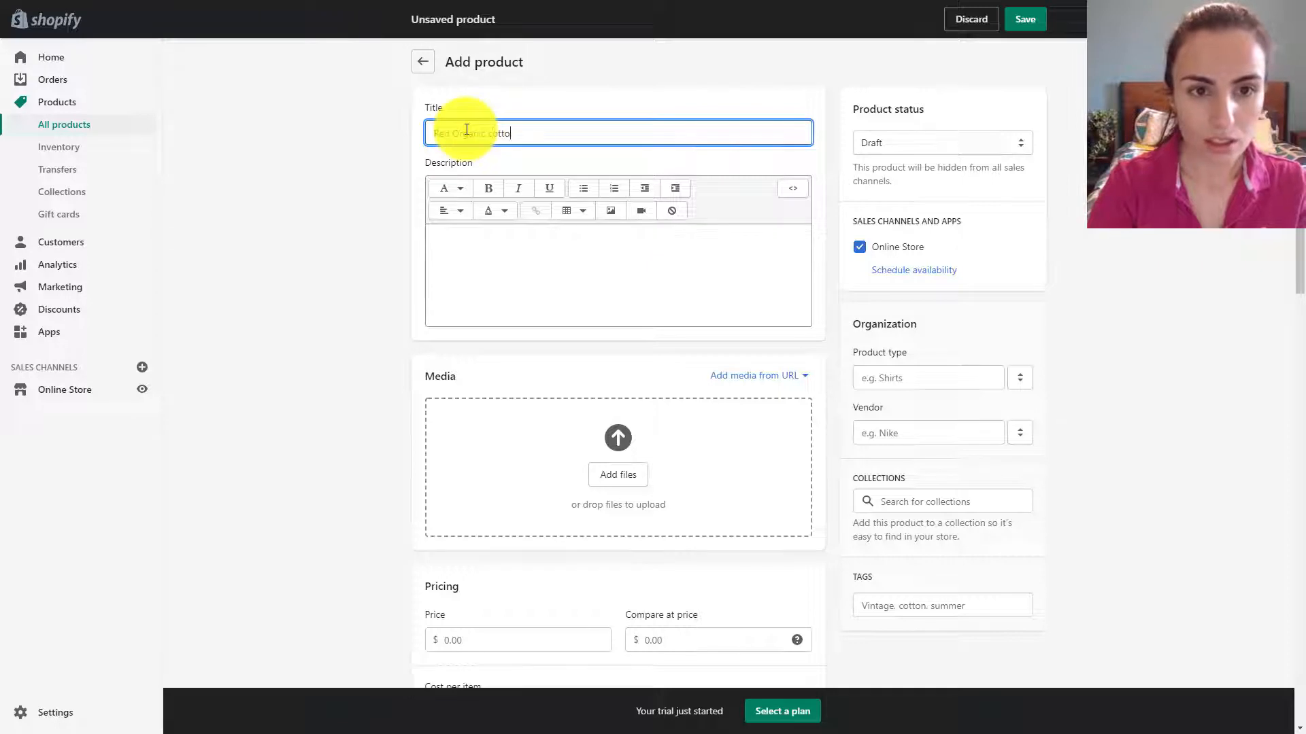
pyautogui.write('n yarn')
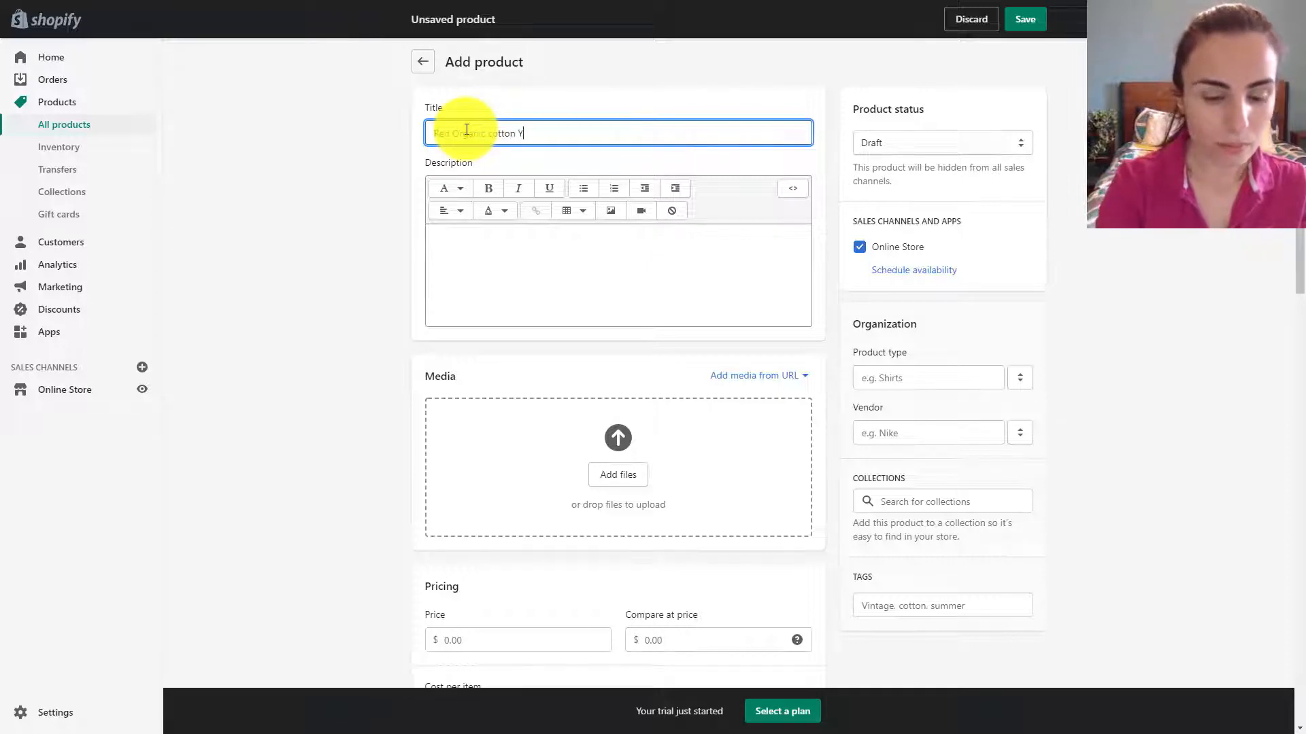
pyautogui.press('BackSpace')
pyautogui.press('BackSpace')
pyautogui.press('BackSpace')
pyautogui.press('BackSpace')
pyautogui.write('Yarn')
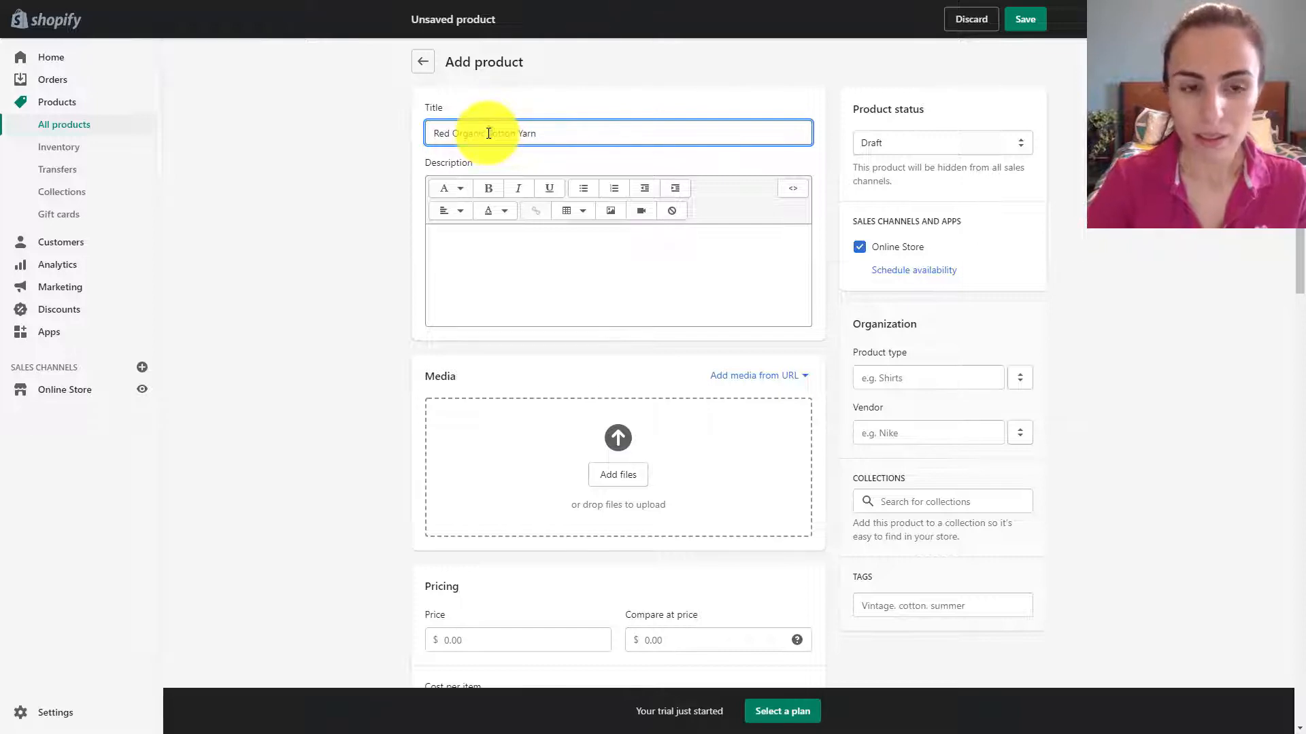
pyautogui.press('Delete')
pyautogui.write('C')
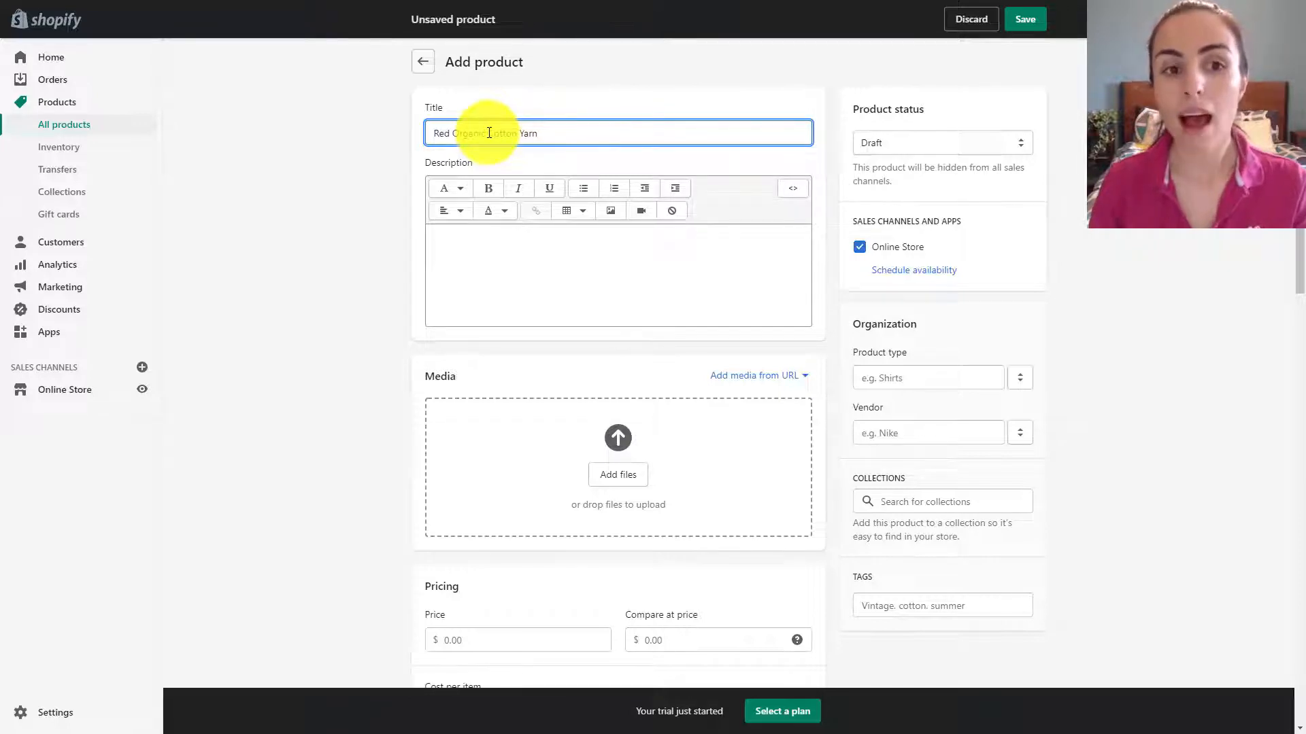
# Step: Begin the product description with the line "Want to knit the perfect gift for your beloved one?"
pyautogui.click(496, 251)
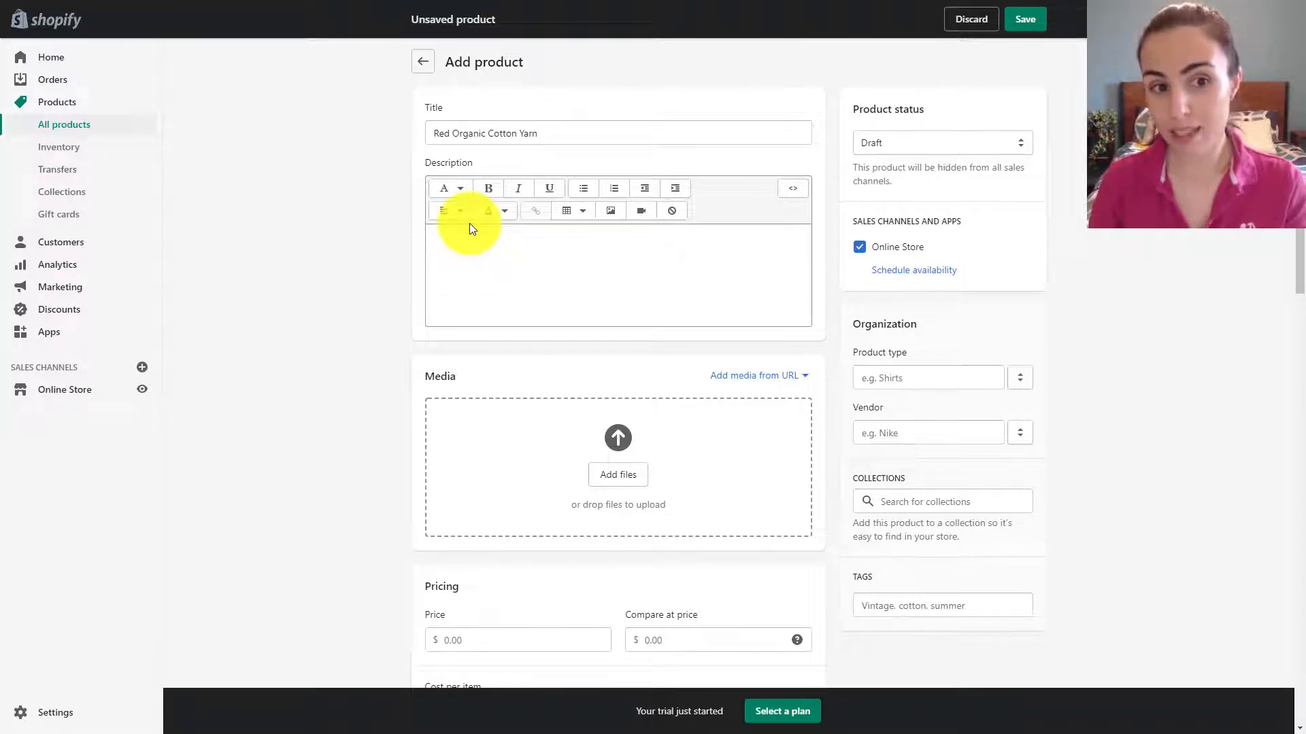
pyautogui.click(455, 237)
pyautogui.click(451, 251)
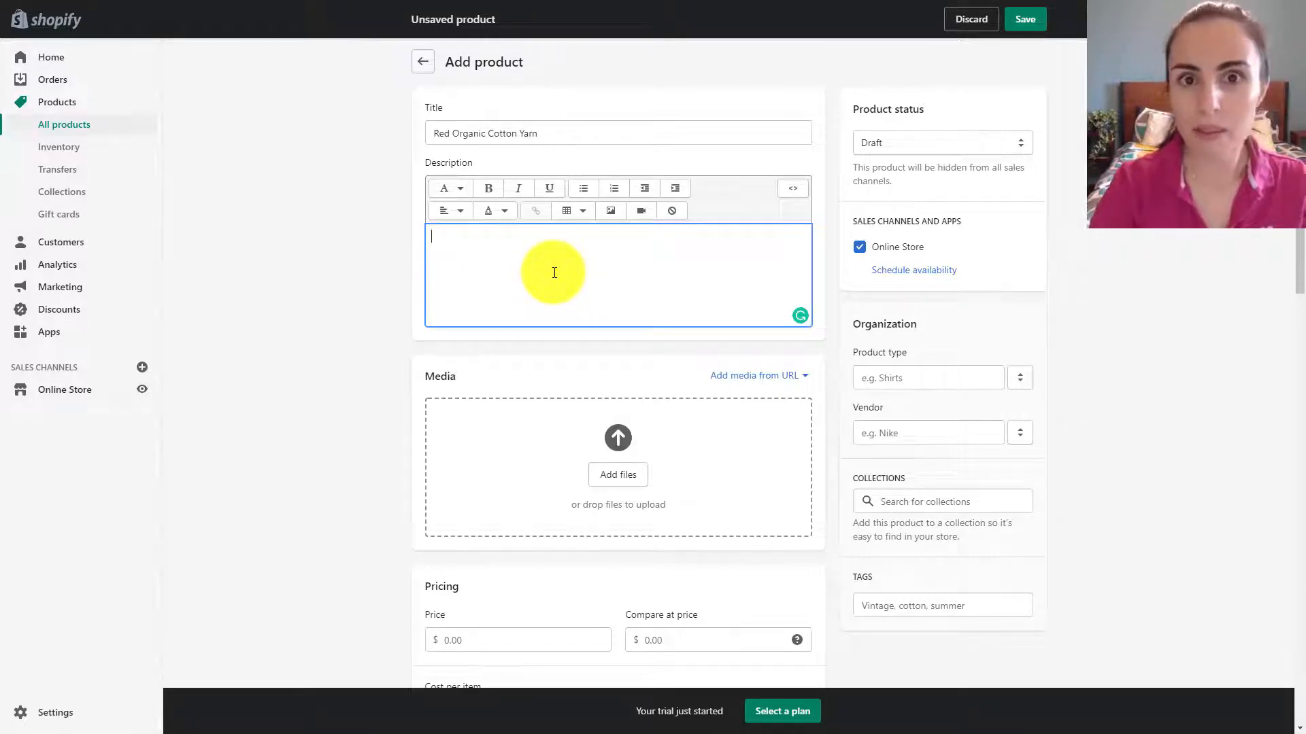
pyautogui.write('Want to knit the perfect gift for your beloved one.')
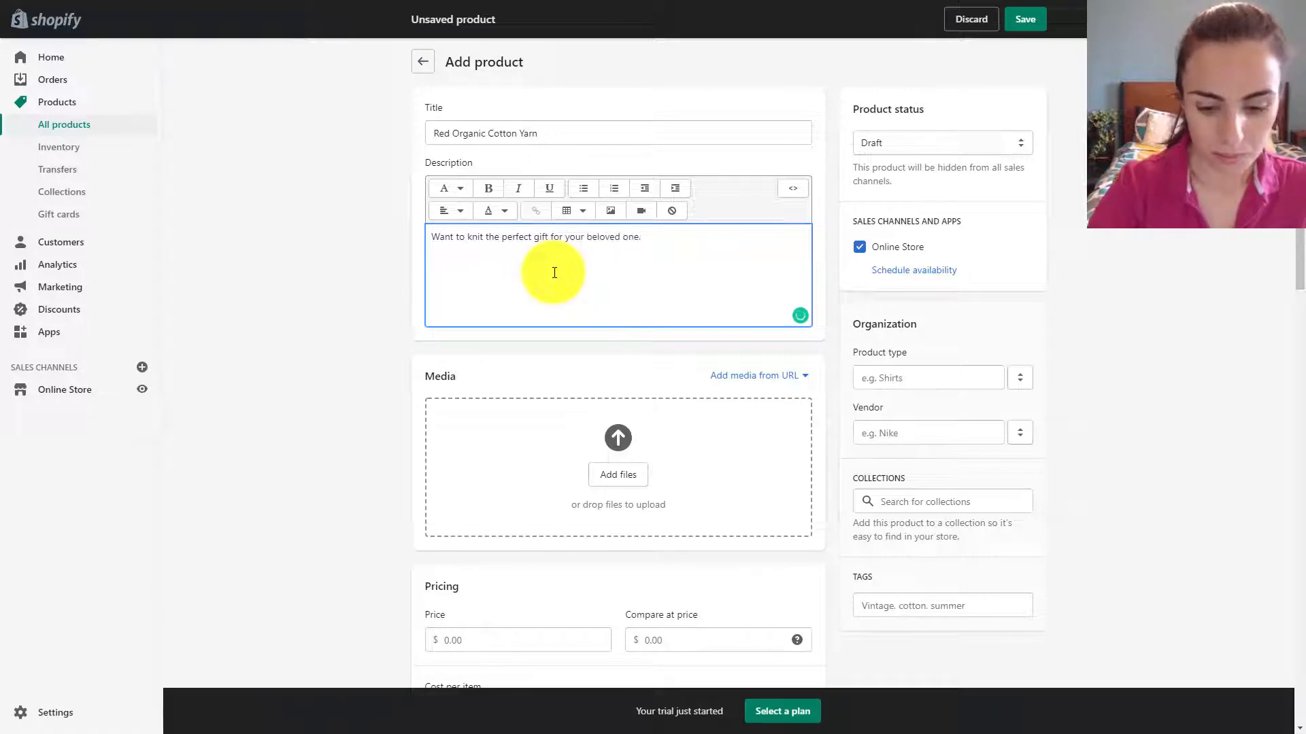
pyautogui.press('BackSpace')
pyautogui.write('?')
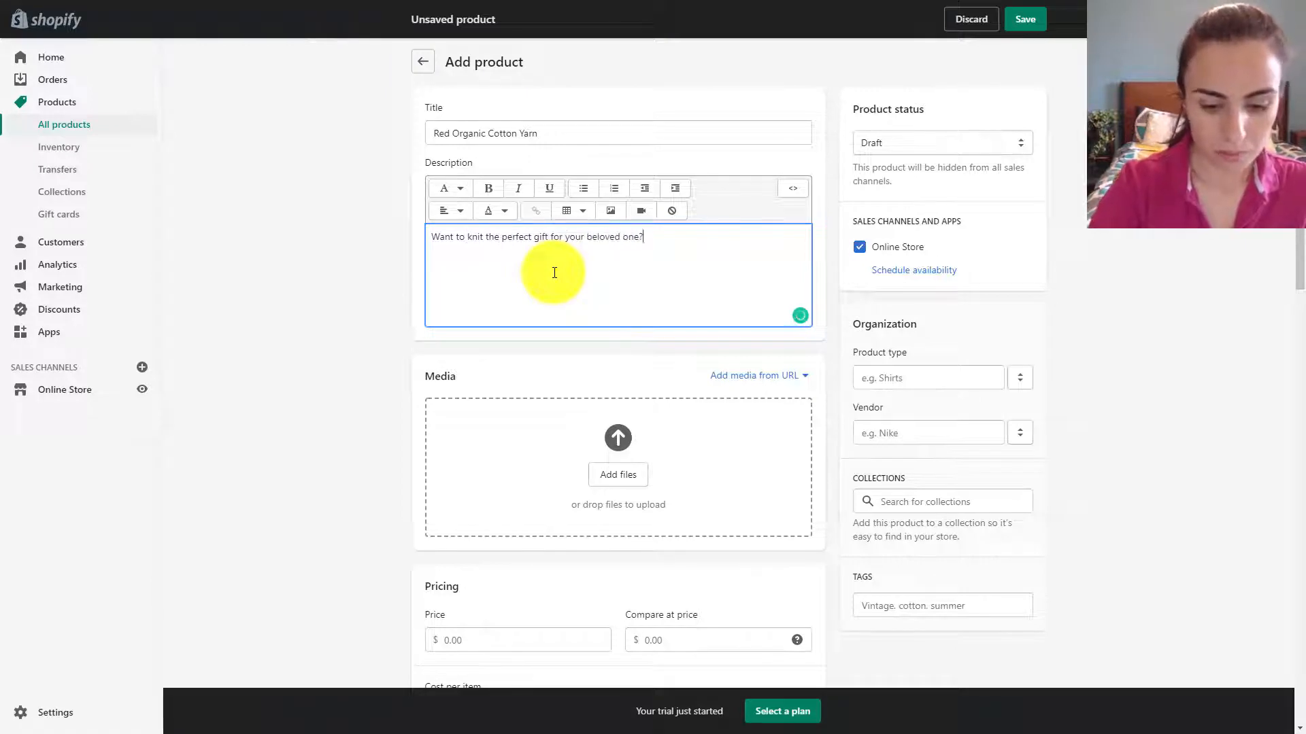
# Step: Add a second description line reading "Use our cotton organic yarn to create an amazing hat, scarf or jacket."
pyautogui.press('Return')
pyautogui.write('Use our cotton organic yarn to start an amazing')
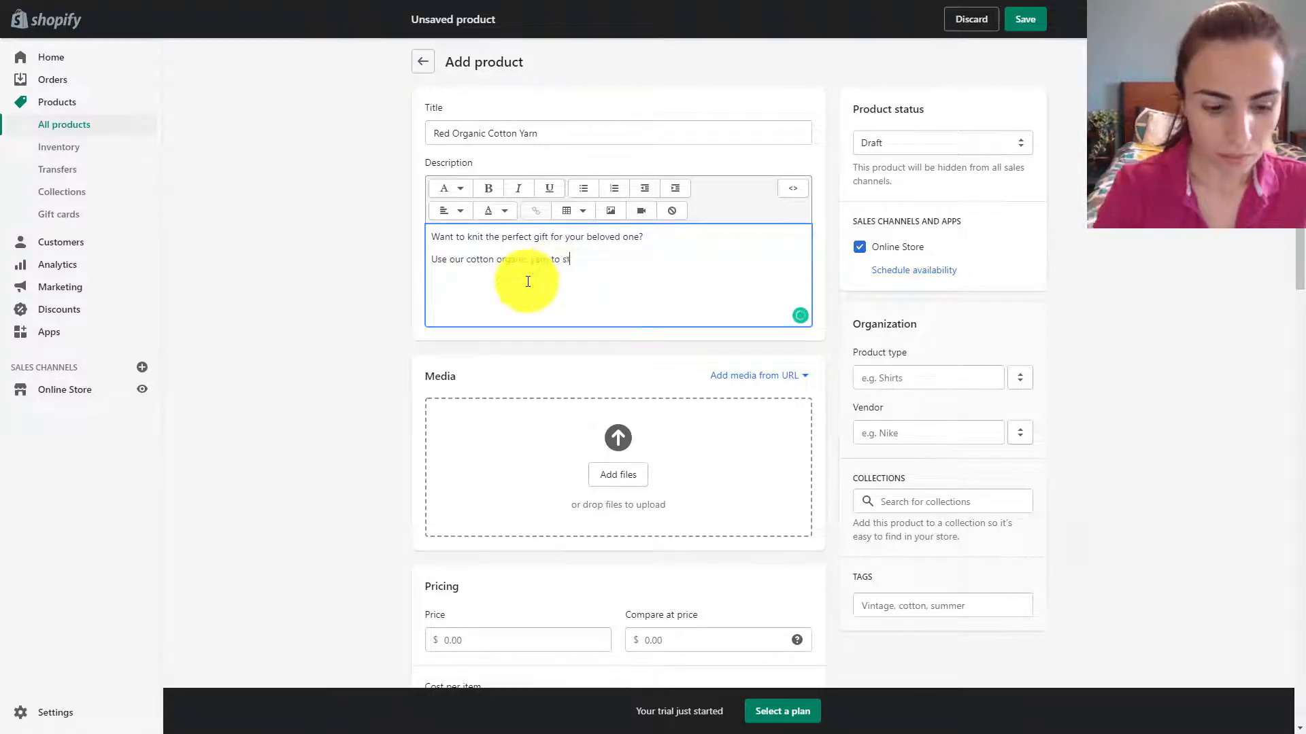
pyautogui.press('BackSpace')
pyautogui.press('BackSpace')
pyautogui.press('BackSpace')
pyautogui.press('BackSpace')
pyautogui.press('BackSpace')
pyautogui.press('BackSpace')
pyautogui.press('BackSpace')
pyautogui.press('BackSpace')
pyautogui.press('BackSpace')
pyautogui.press('BackSpace')
pyautogui.press('BackSpace')
pyautogui.press('BackSpace')
pyautogui.press('BackSpace')
pyautogui.press('BackSpace')
pyautogui.press('BackSpace')
pyautogui.press('BackSpace')
pyautogui.press('BackSpace')
pyautogui.write('create an amazing')
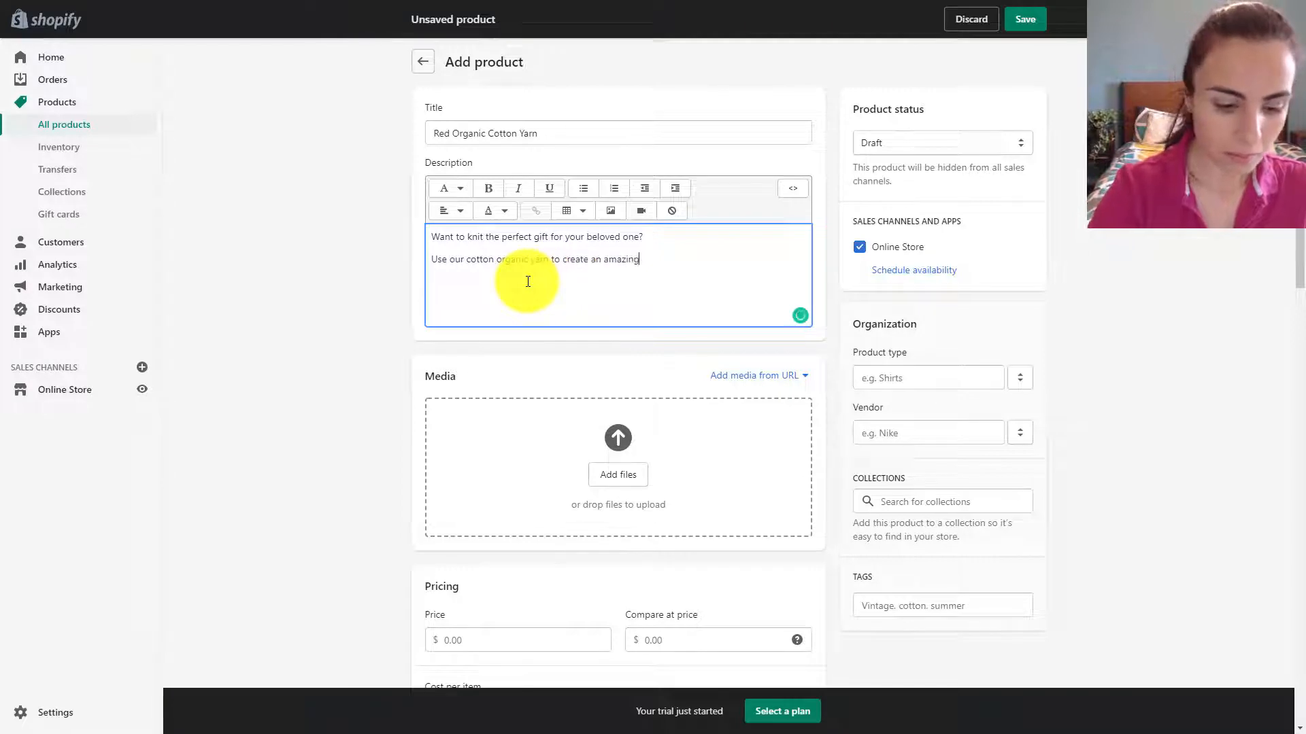
pyautogui.write(' hat, scarf or jacket.')
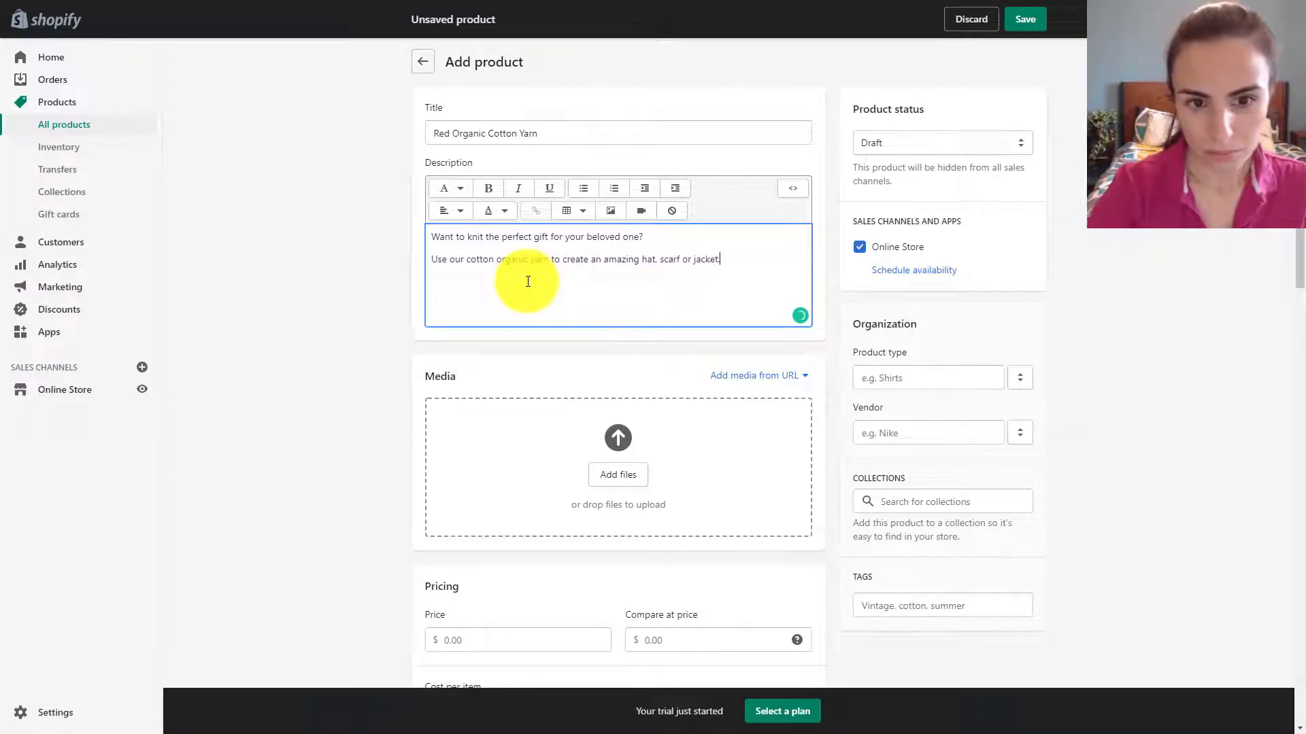
# Step: Add a third description line reading "Made of 100% Organic Materials, this yarn will be safe for anyone!"
pyautogui.press('Return')
pyautogui.write('Made of 100% Organic M')
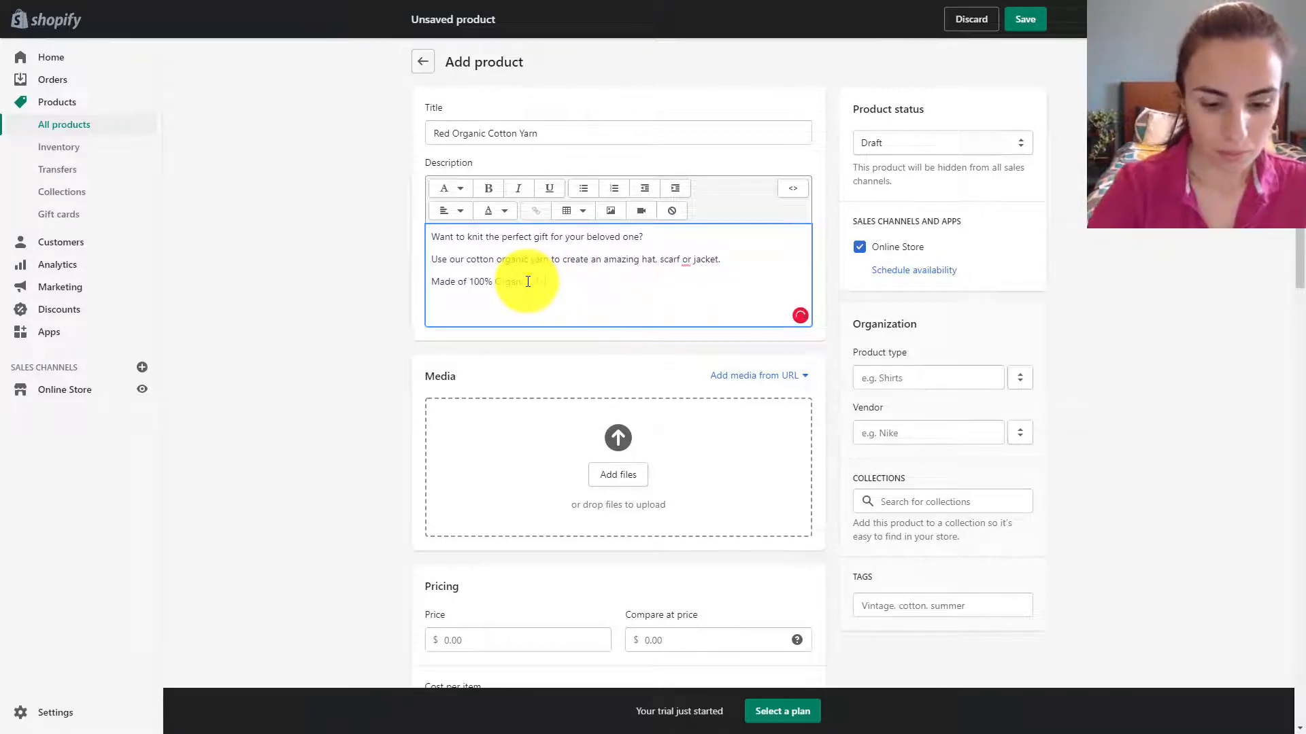
pyautogui.write('aterials, this yar')
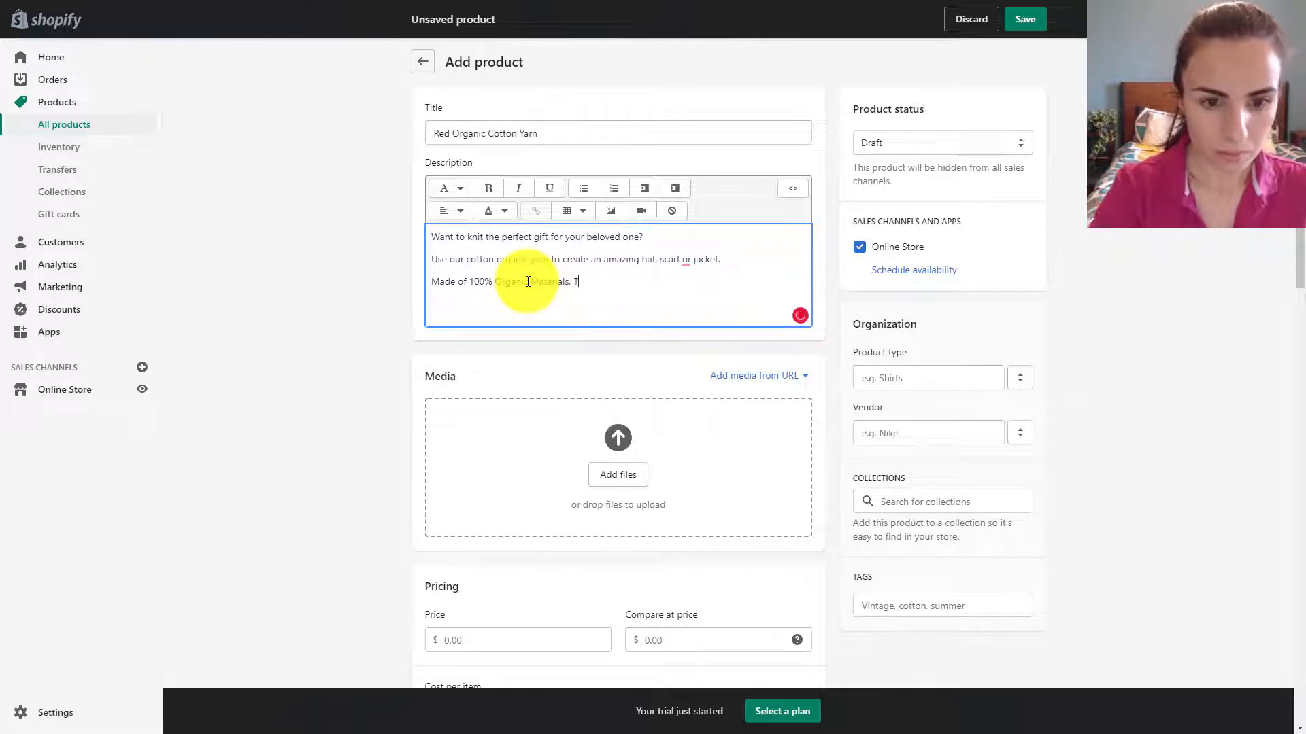
pyautogui.write('n will be safe for anyone!')
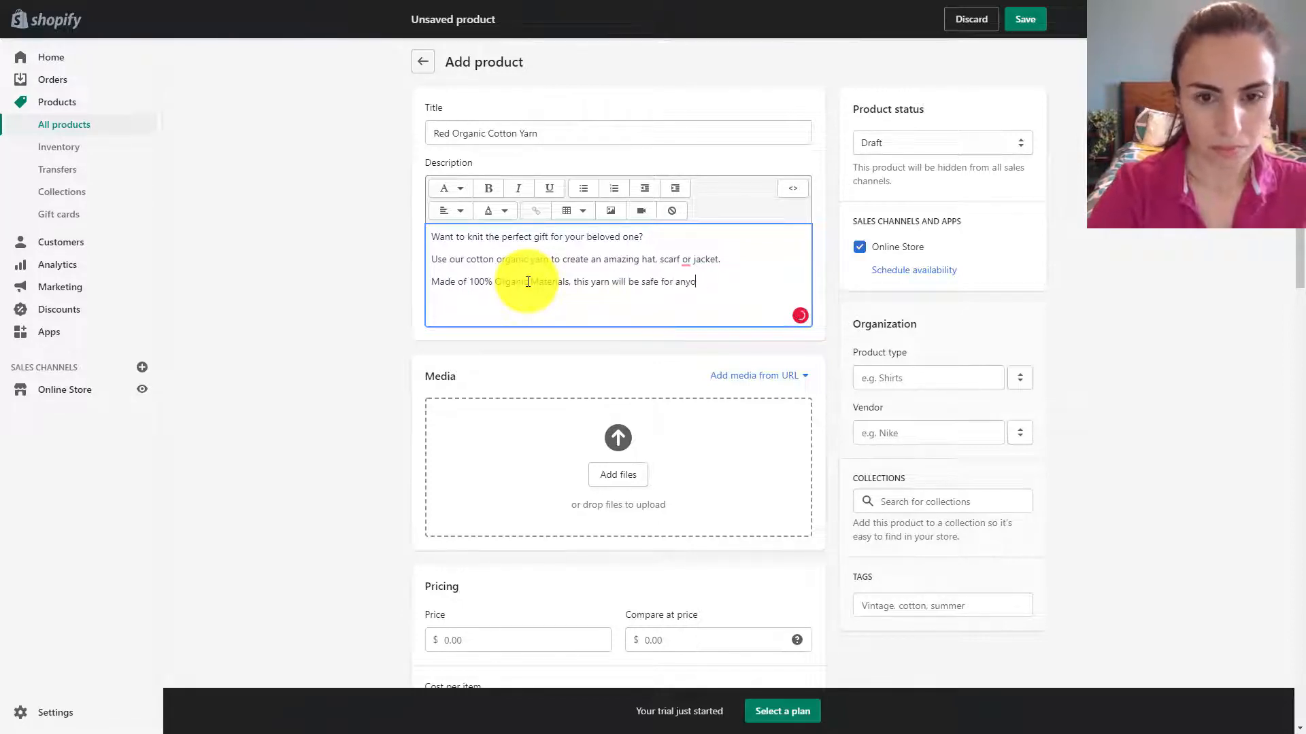
# Step: Add the description lines "Additional info:" and "Weight: 300g (equivalent to 1 m by 20 cm)"
pyautogui.press('Return')
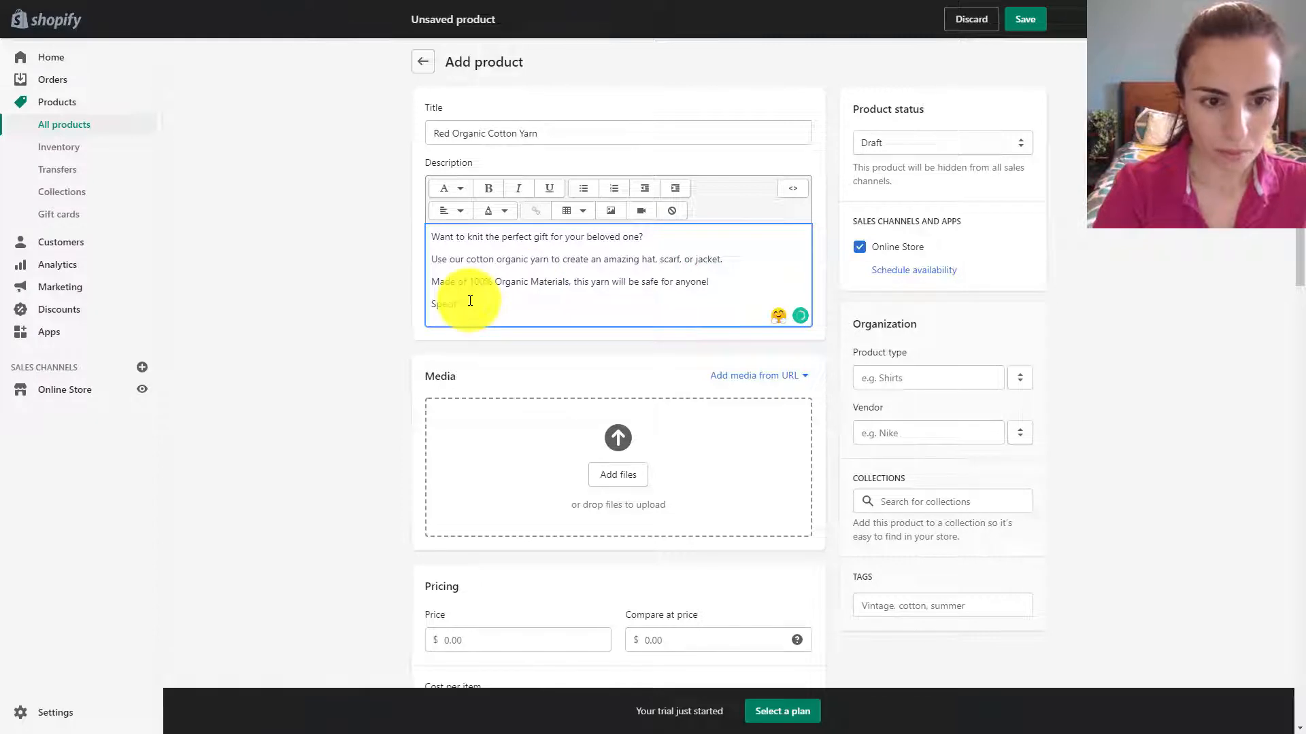
pyautogui.write('Additional info:')
pyautogui.press('Return')
pyautogui.write('Weight: 300g')
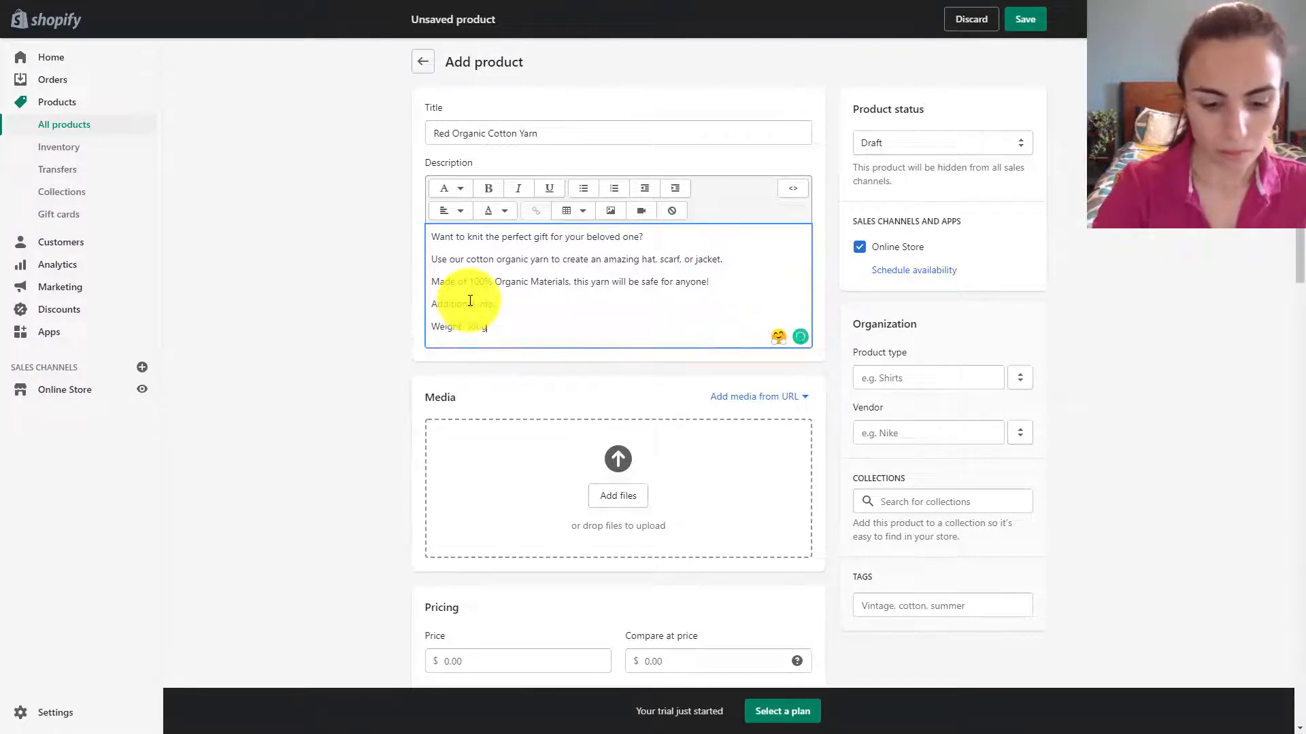
pyautogui.write(' (equivalent to 1 m by 20 cm)')
pyautogui.press('Return')
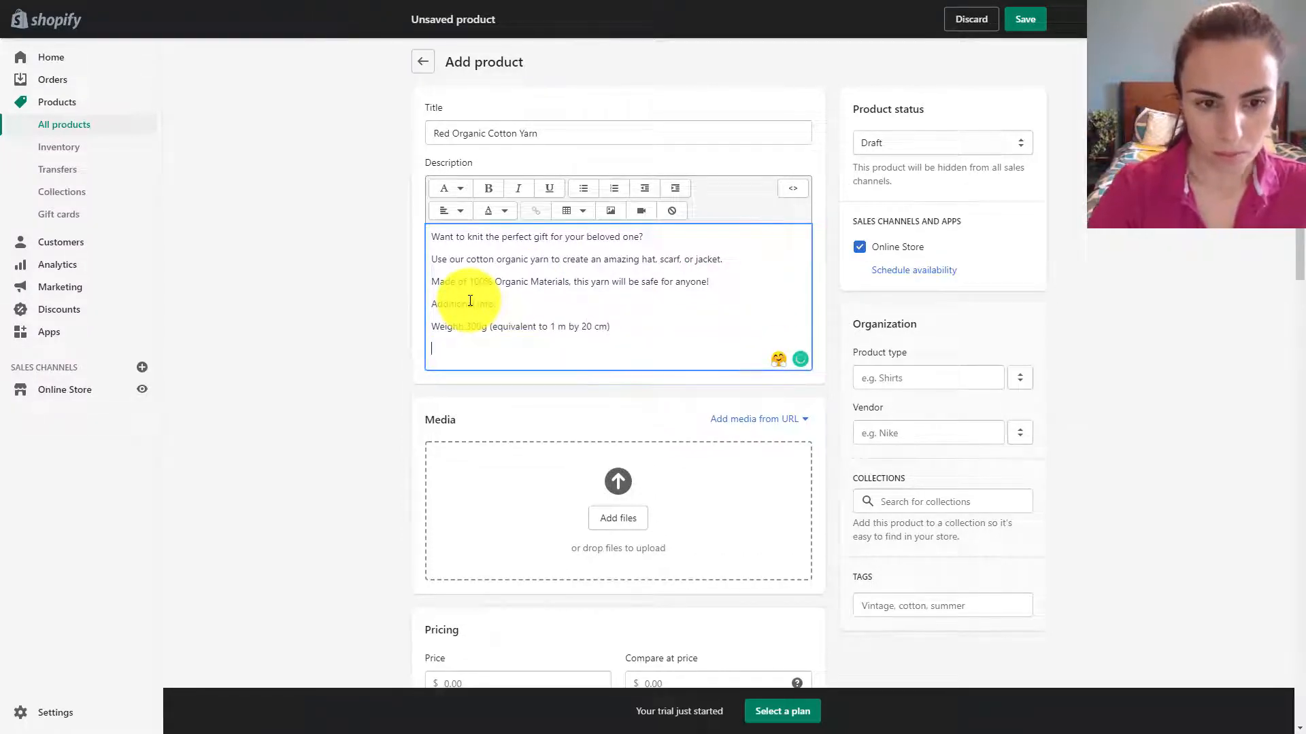
# Step: Add a line below the weight reading "Colors Available: Red, Black, and white"
pyautogui.write('Colors Available : Red,')
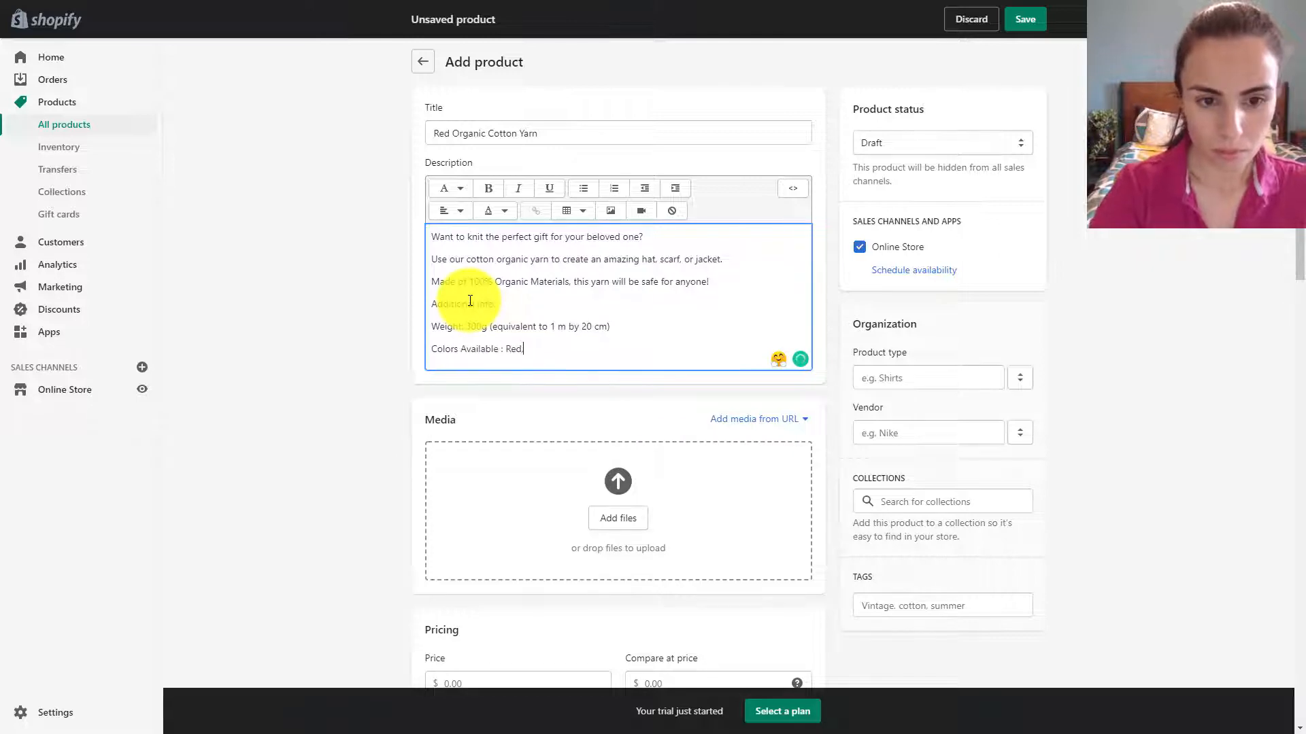
pyautogui.write(' Black and white')
pyautogui.press('Return')
pyautogui.click(502, 349)
pyautogui.press('BackSpace')
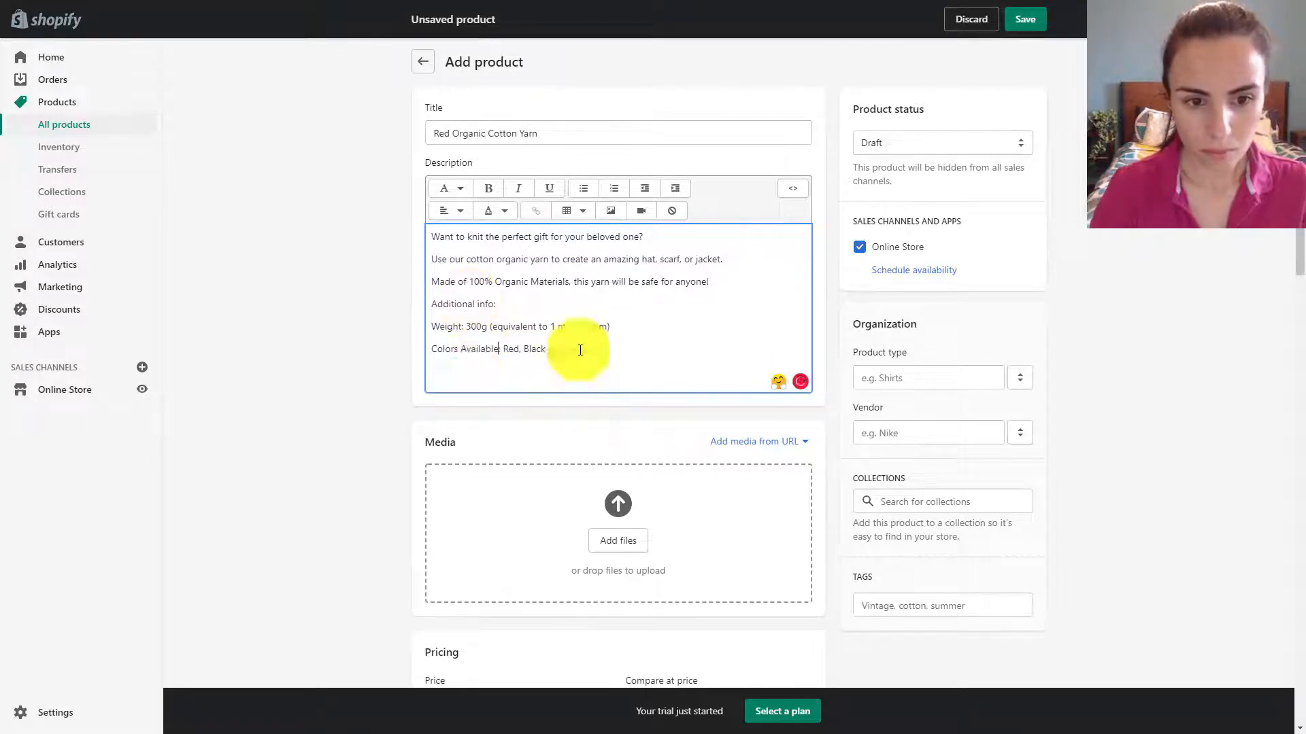
pyautogui.click(546, 349)
pyautogui.write(',')
# Step: Add a last description line "Patterns Available: Red Winter Hat, Fluffy jacket", accepting the suggested spelling and spacing corrections
pyautogui.click(471, 374)
pyautogui.write('Patterns Availab')
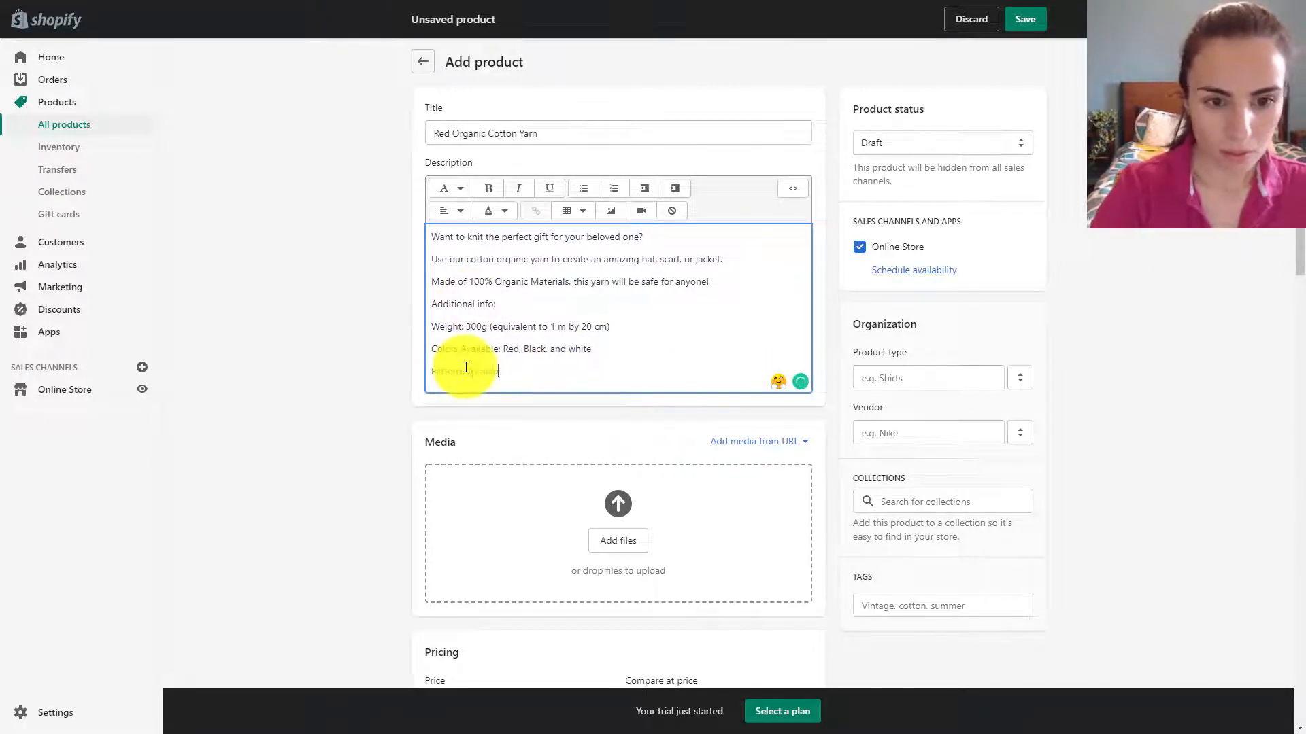
pyautogui.write('le : Red Winet Hat, Fluffy jacket')
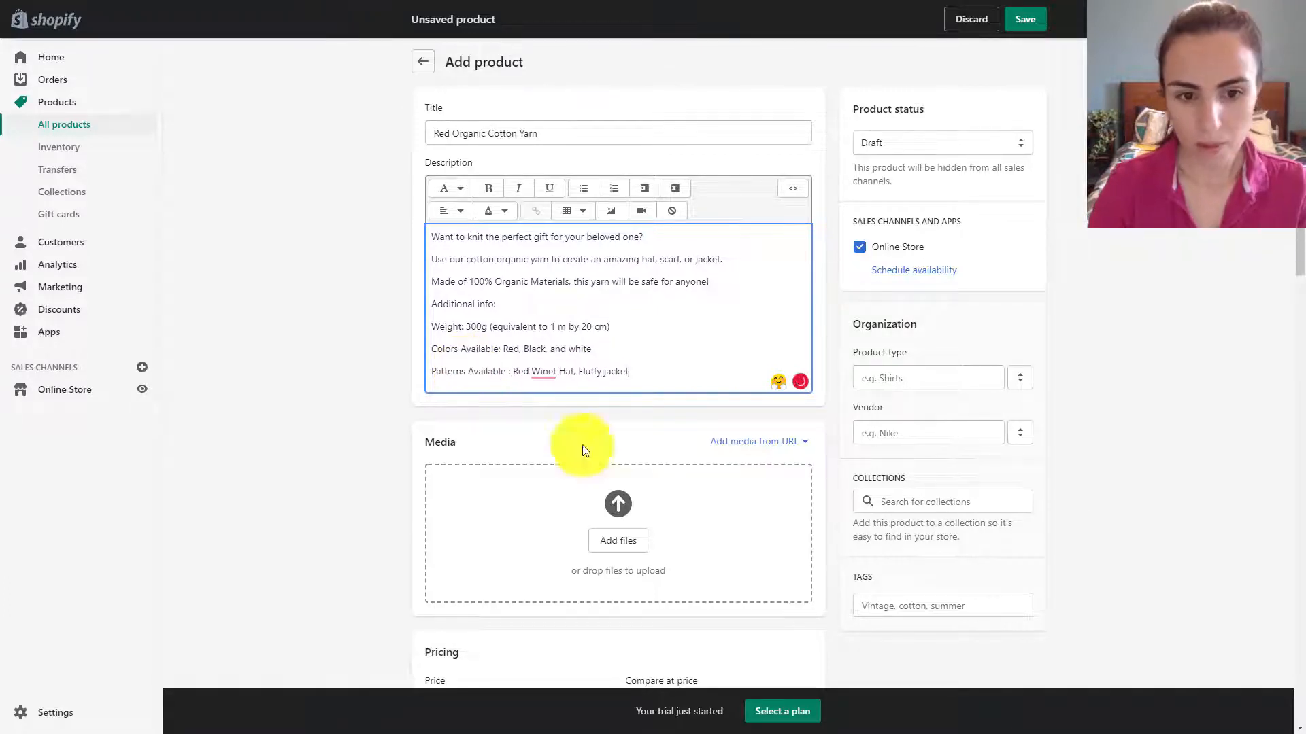
pyautogui.moveTo(550, 373)
pyautogui.click(549, 402)
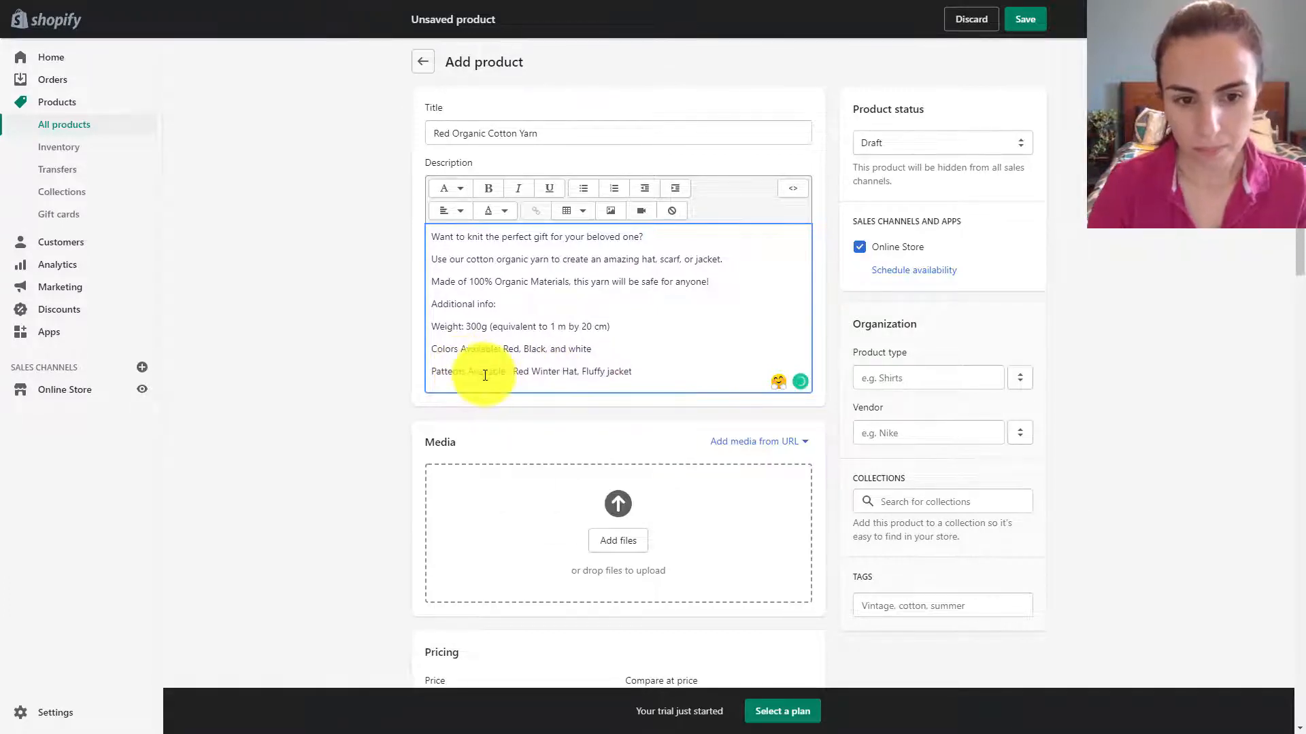
pyautogui.click(647, 372)
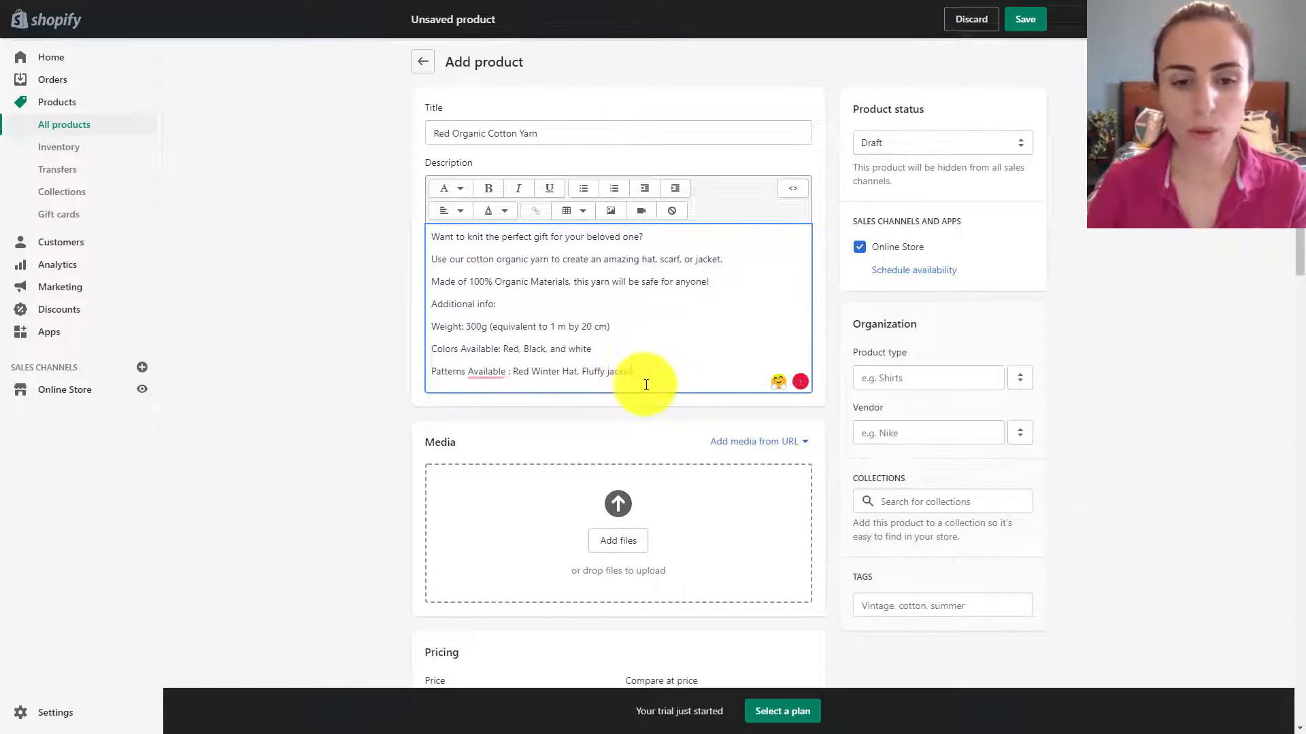
pyautogui.moveTo(480, 371)
pyautogui.click(494, 407)
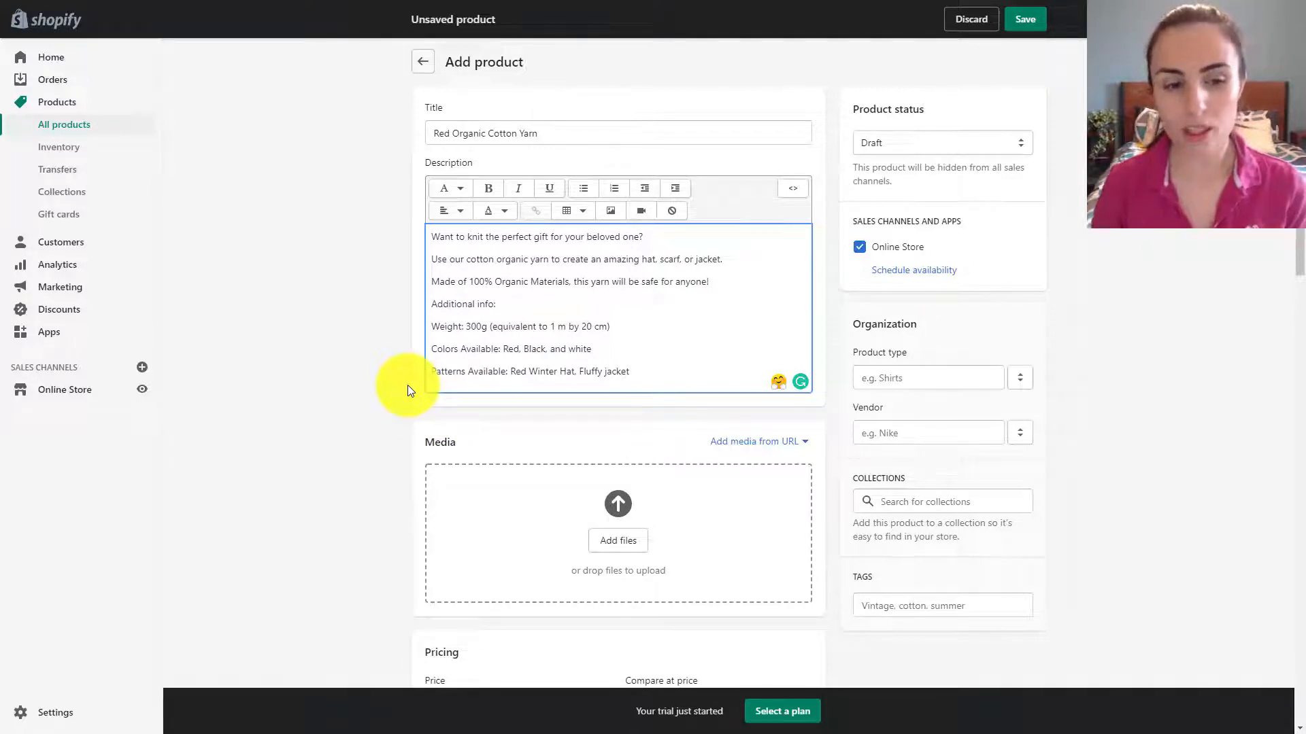
# Step: Format the weight, colors and patterns lines of the description as a bulleted list
pyautogui.moveTo(653, 371); pyautogui.dragTo(431, 319)
pyautogui.click(583, 188)
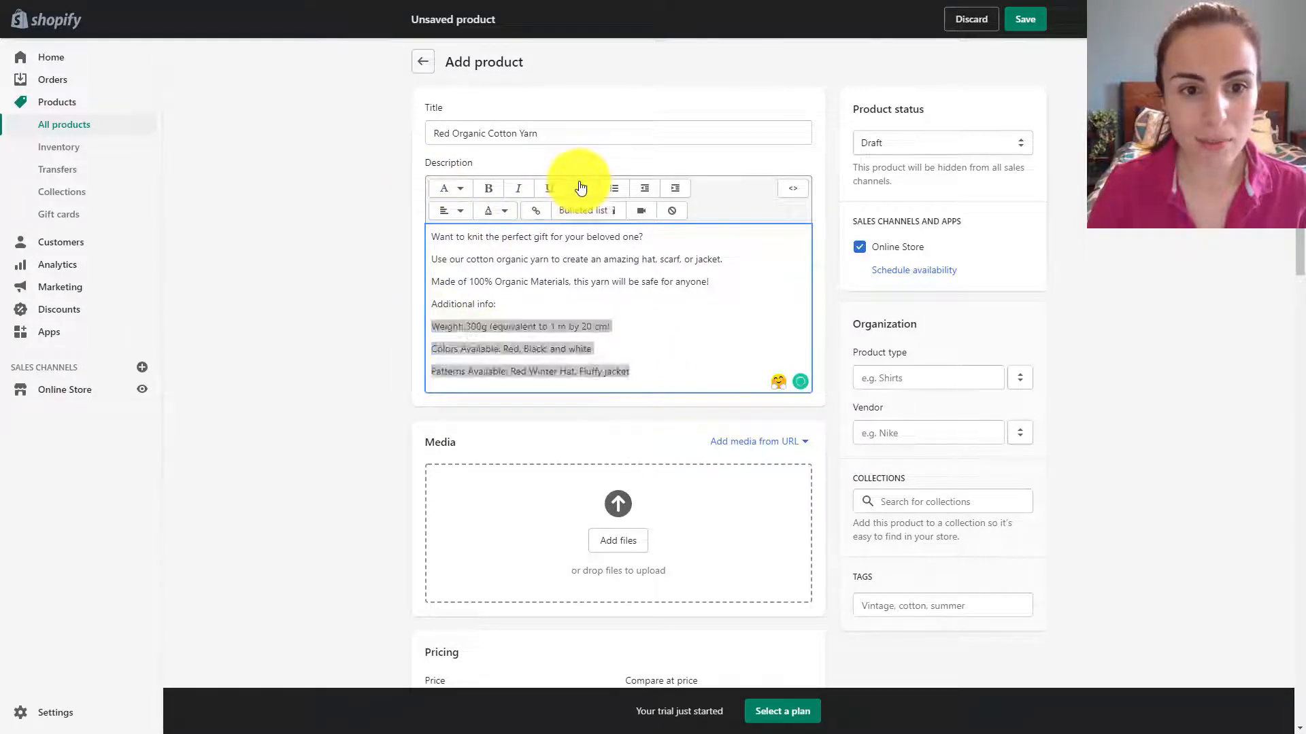
pyautogui.click(524, 294)
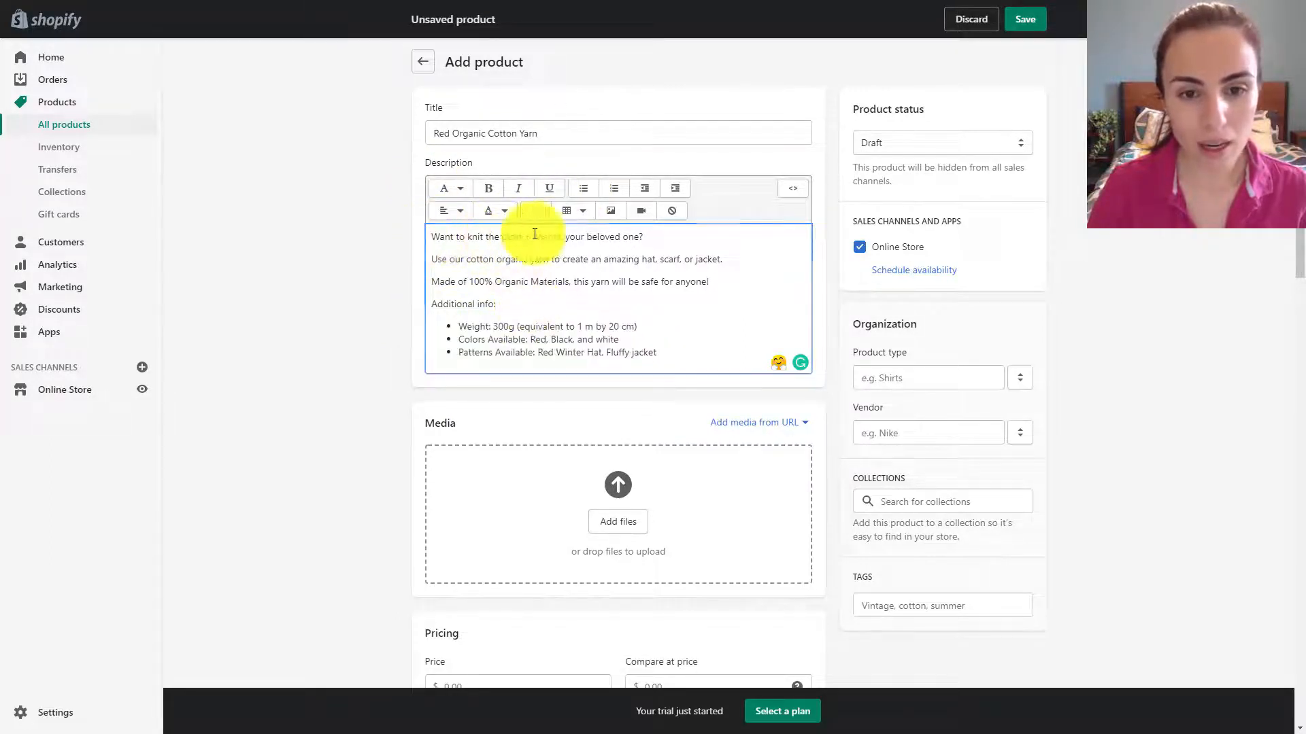
# Step: Make the description's opening question and the phrase "100% Organic Materials" bold
pyautogui.moveTo(650, 244); pyautogui.dragTo(414, 233)
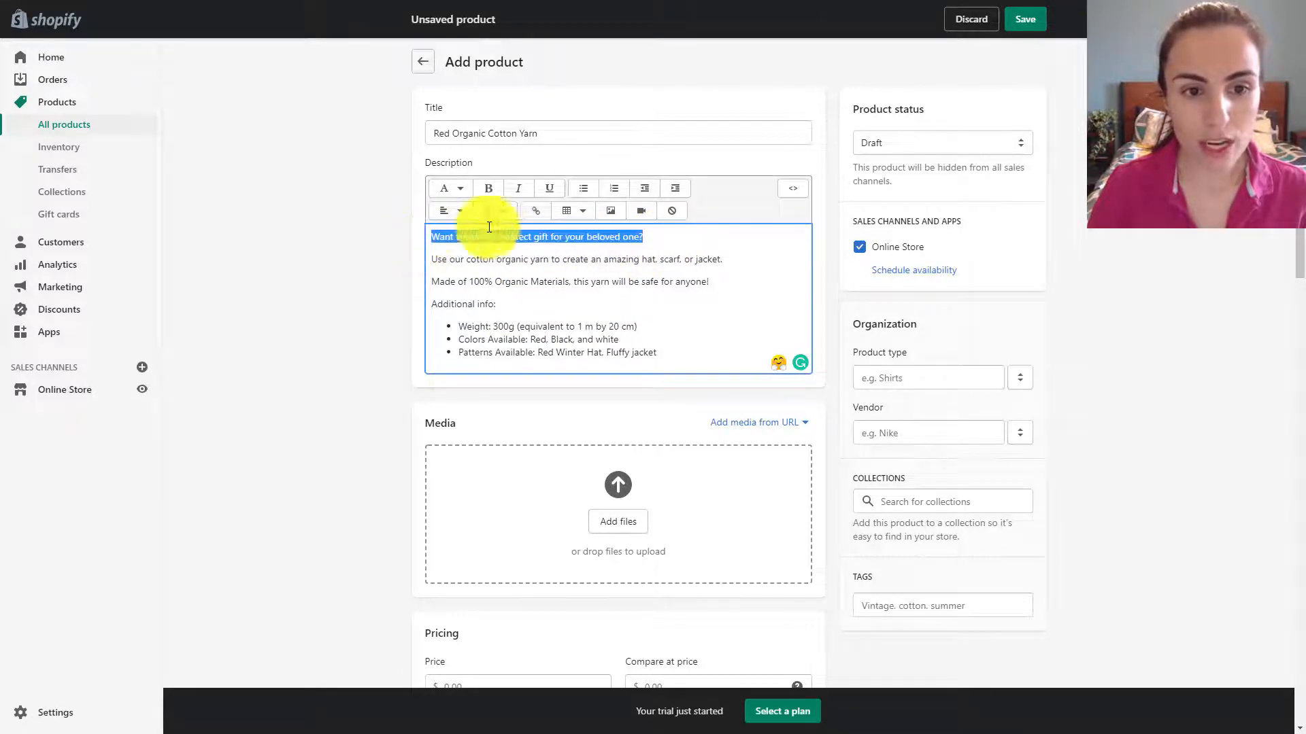
pyautogui.click(490, 194)
pyautogui.click(480, 277)
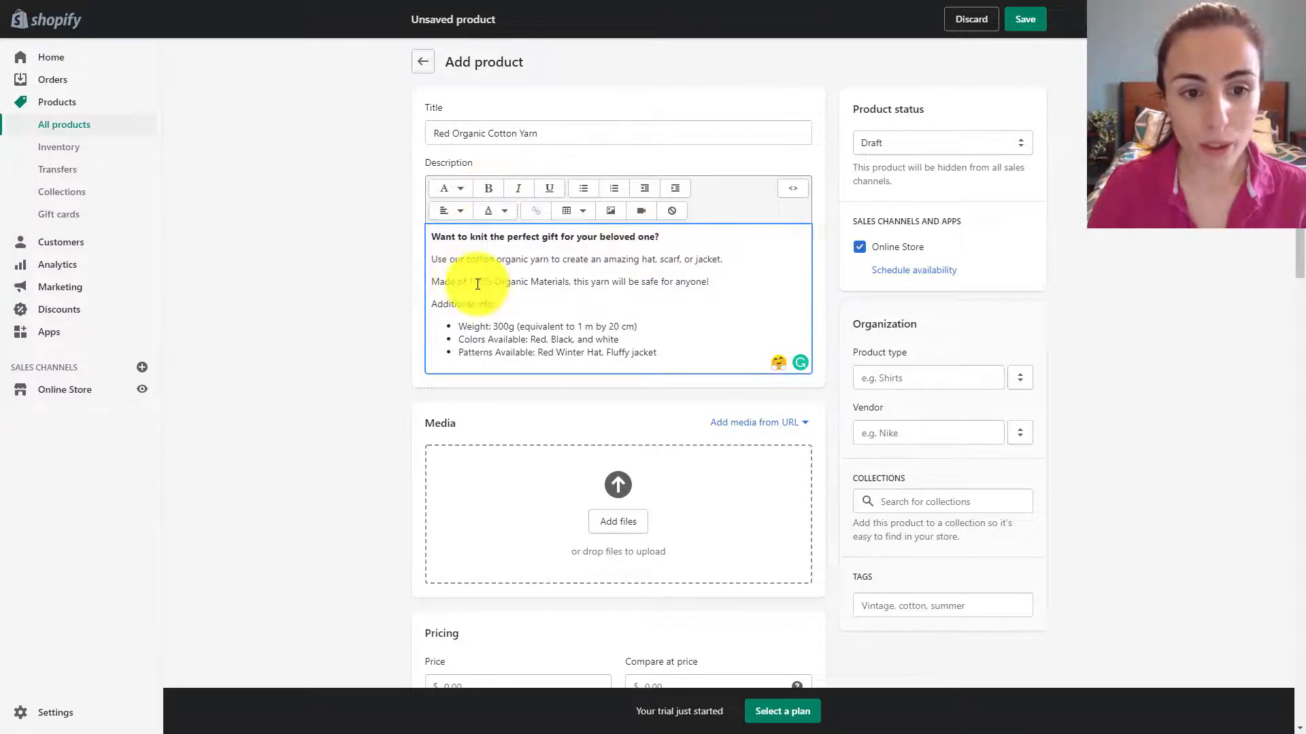
pyautogui.moveTo(495, 282); pyautogui.dragTo(577, 284)
pyautogui.click(488, 189)
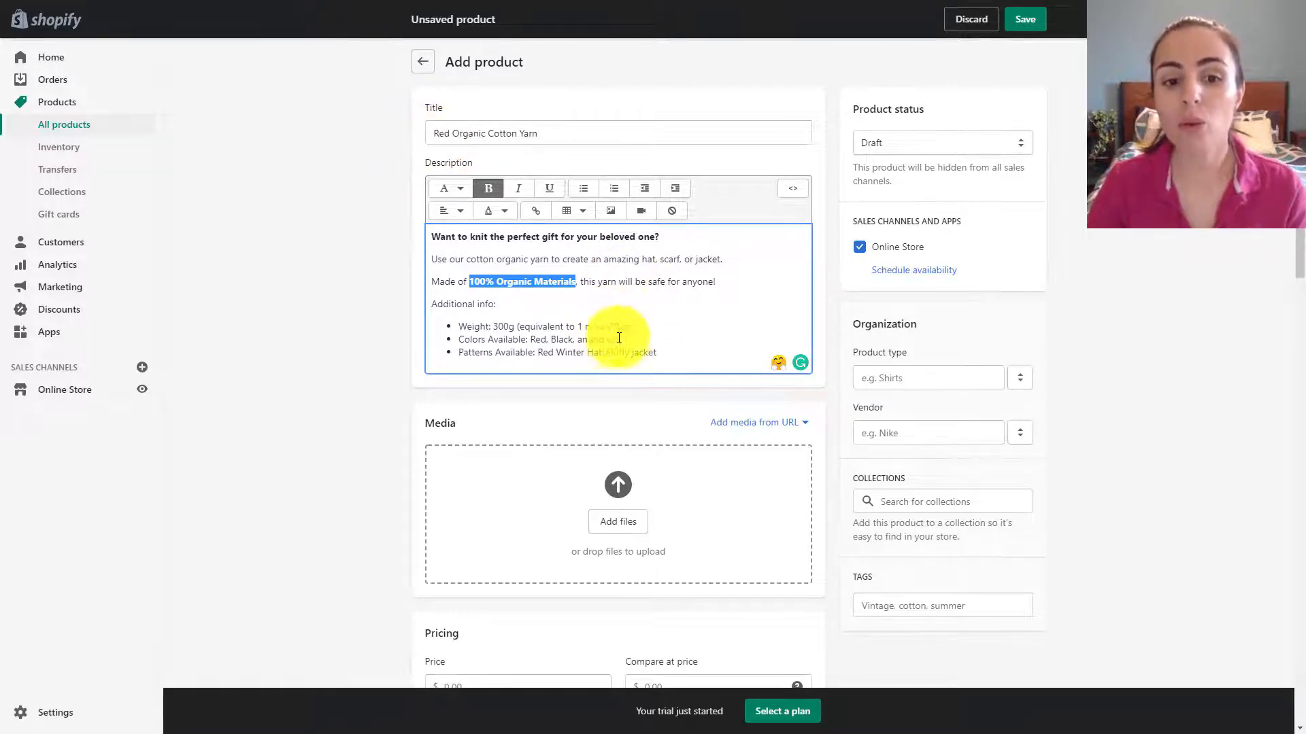
pyautogui.moveTo(549, 340); pyautogui.dragTo(573, 340)
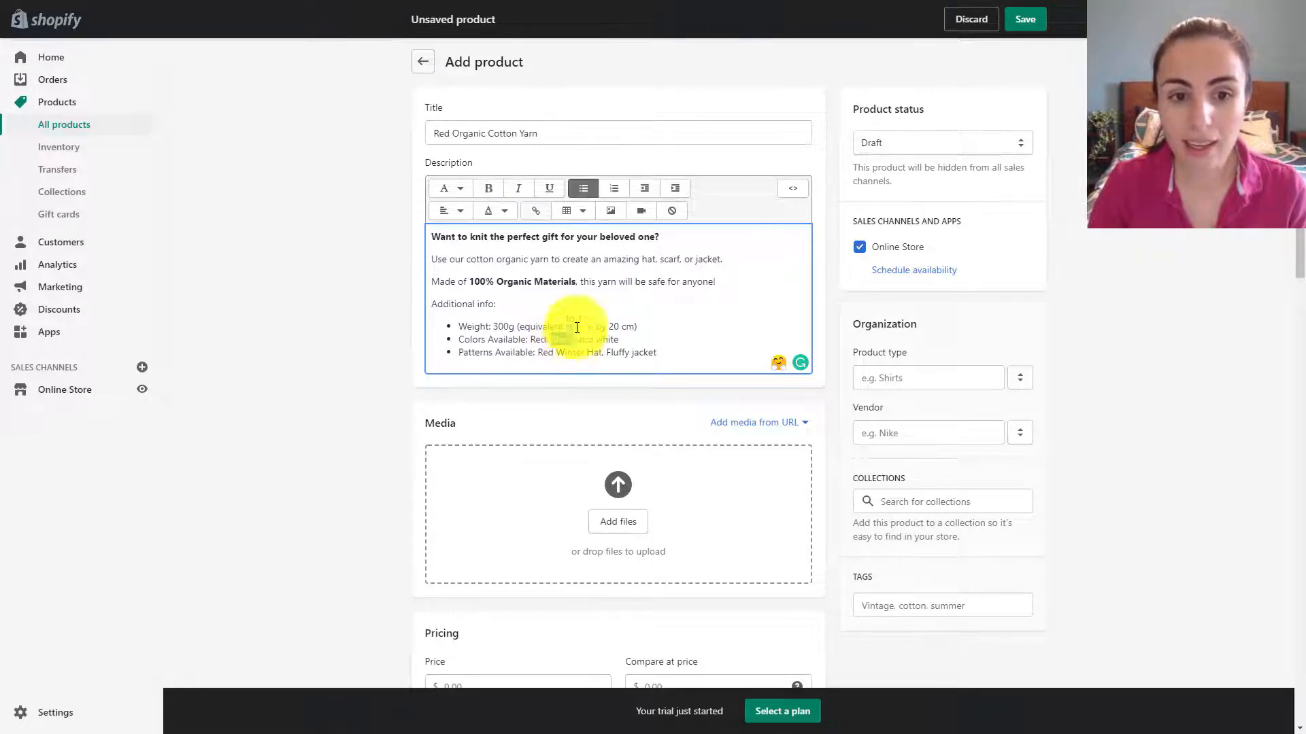
pyautogui.click(536, 210)
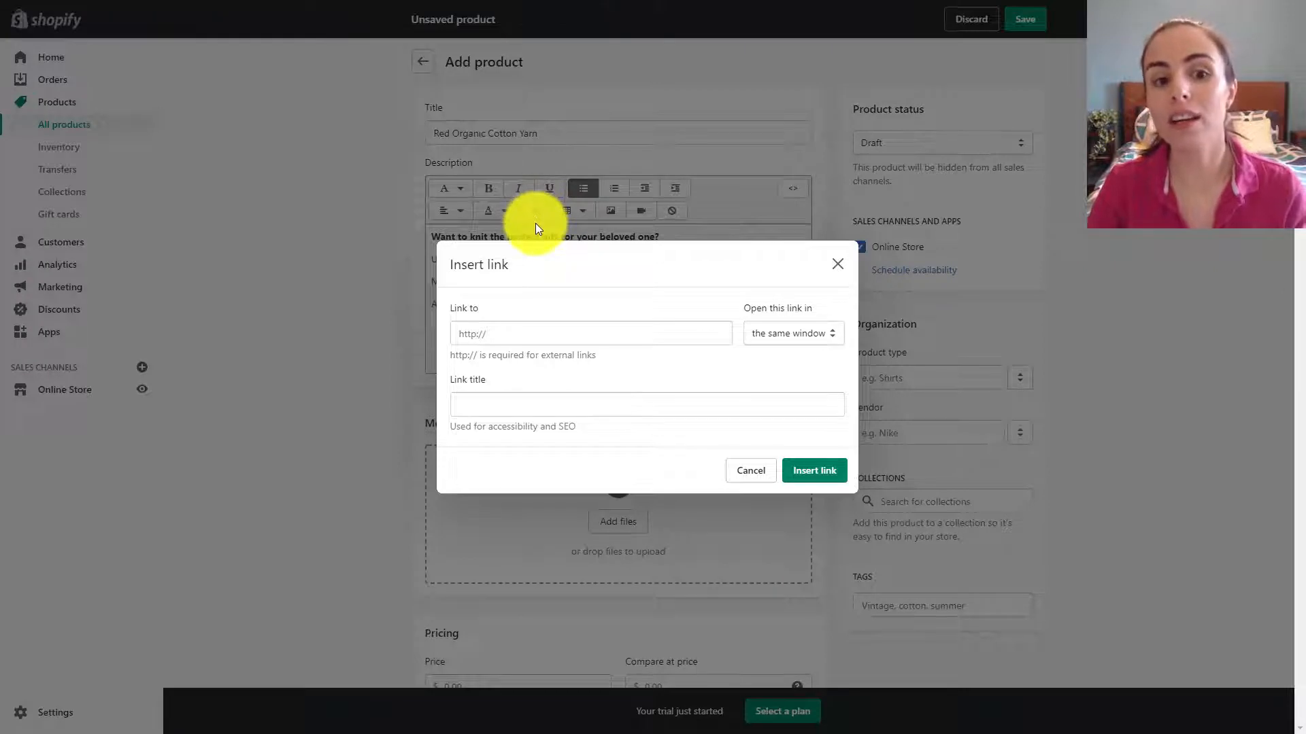
pyautogui.click(837, 271)
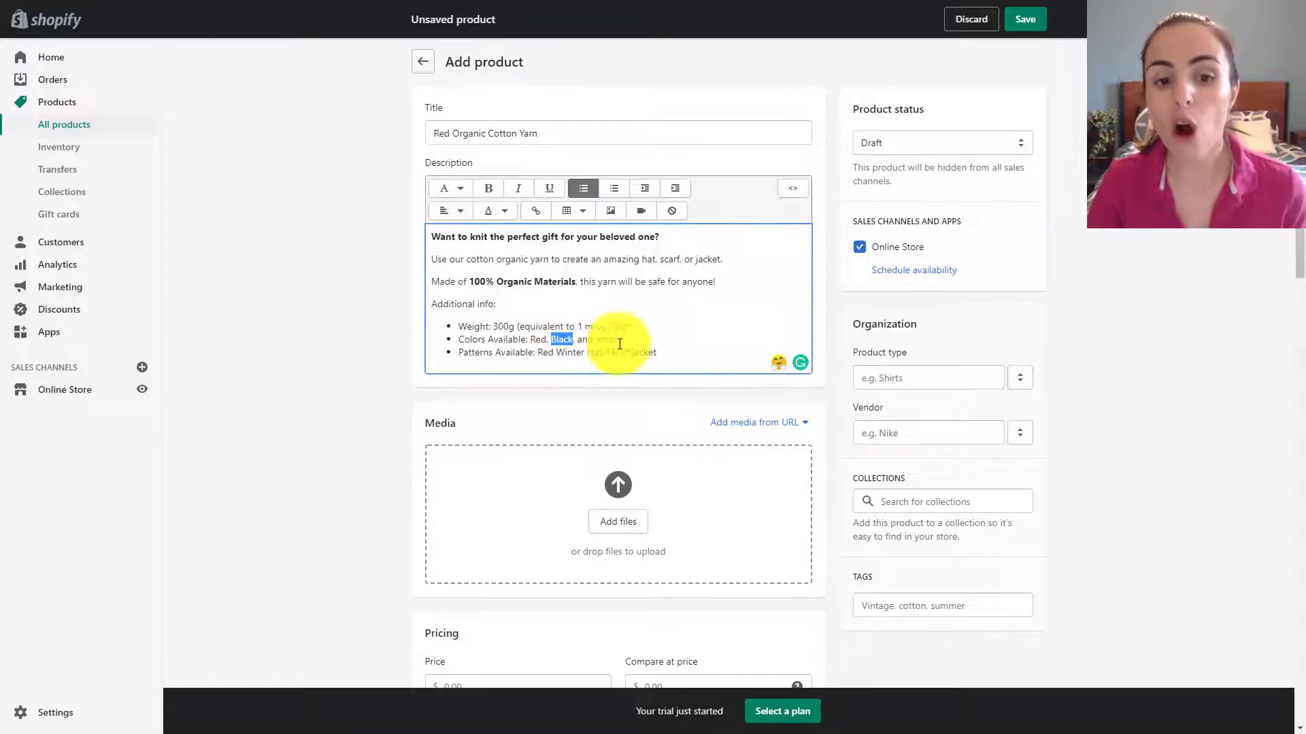
pyautogui.moveTo(619, 344); pyautogui.dragTo(599, 339)
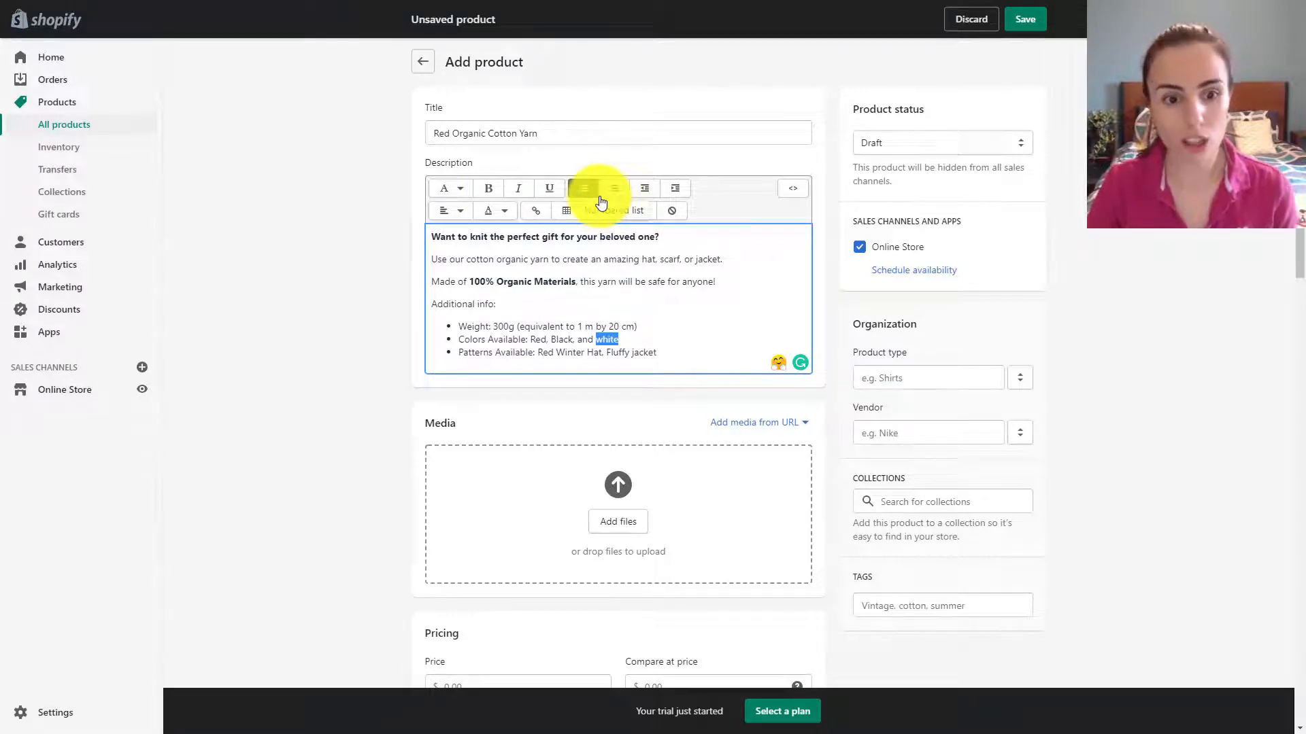
# Step: Upload all four images from the "red yarn" folder in Downloads as the product's media
pyautogui.scroll(-2, 596, 203)
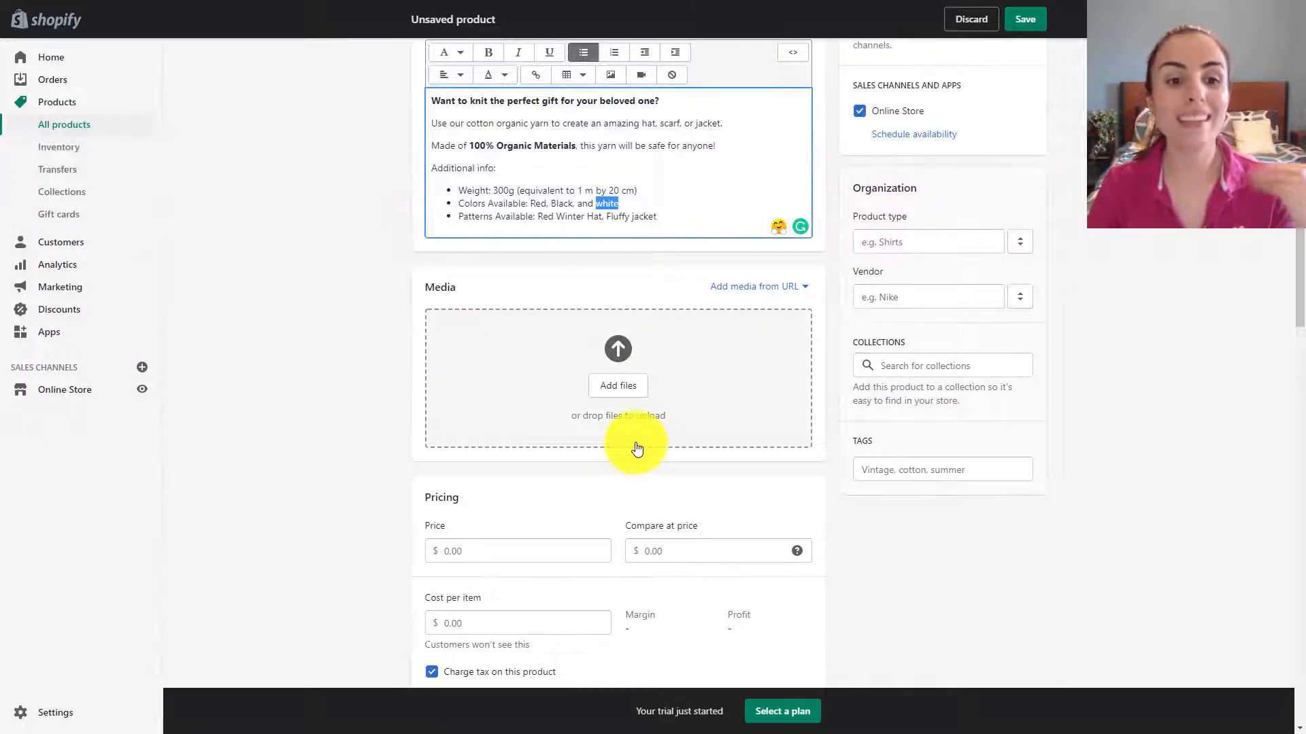
pyautogui.scroll(-1, 601, 217)
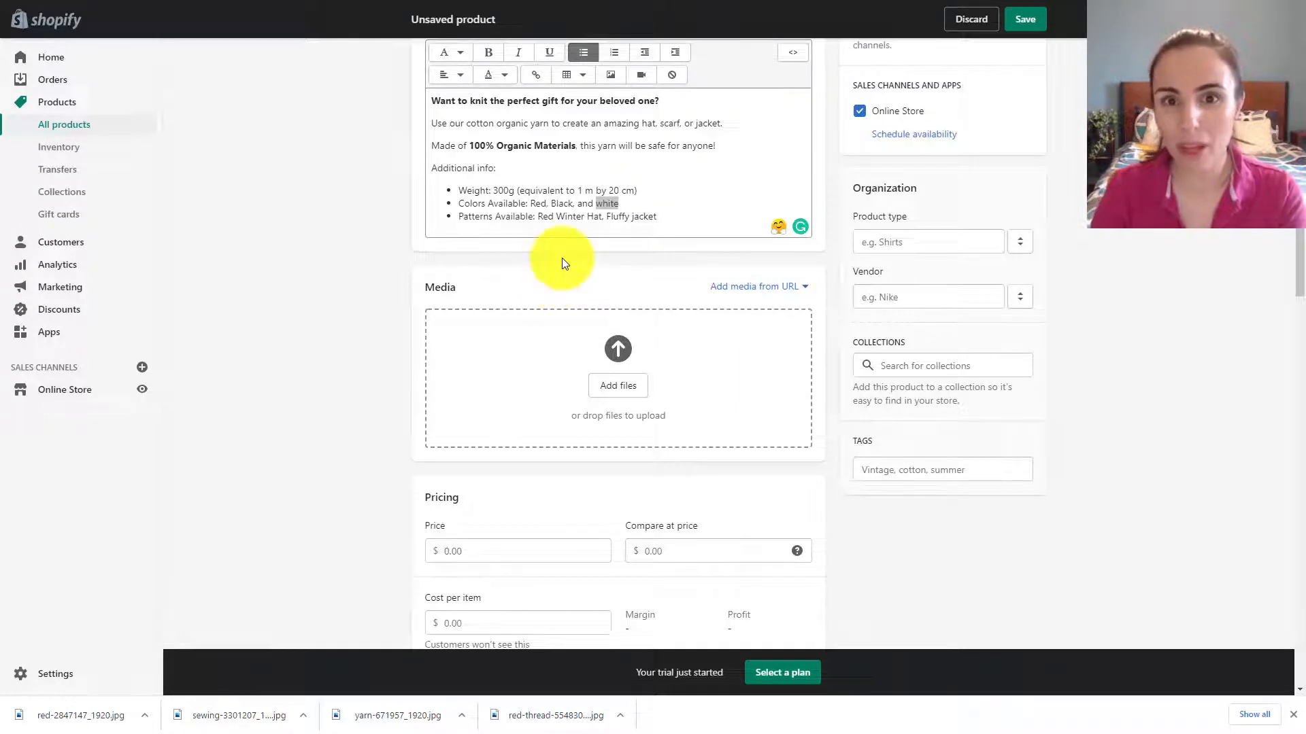
pyautogui.click(625, 394)
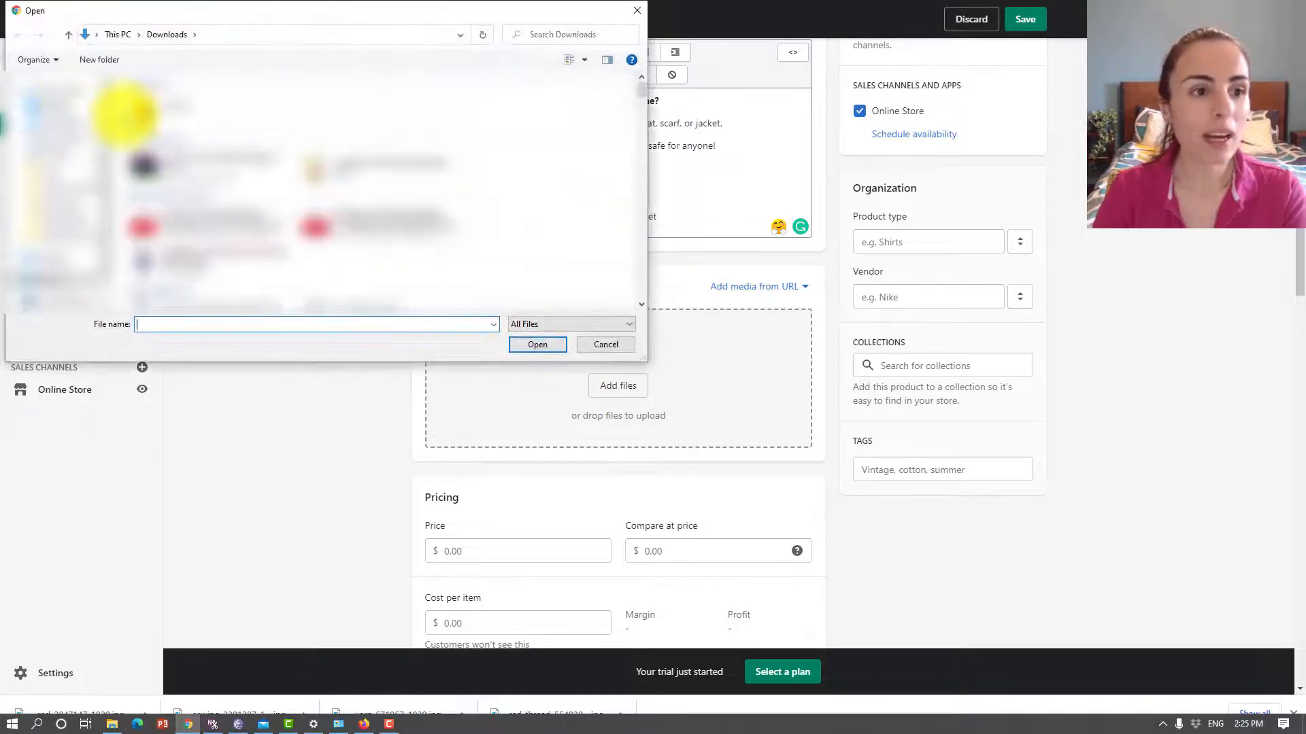
pyautogui.doubleClick(119, 109)
pyautogui.moveTo(537, 228); pyautogui.dragTo(68, 76)
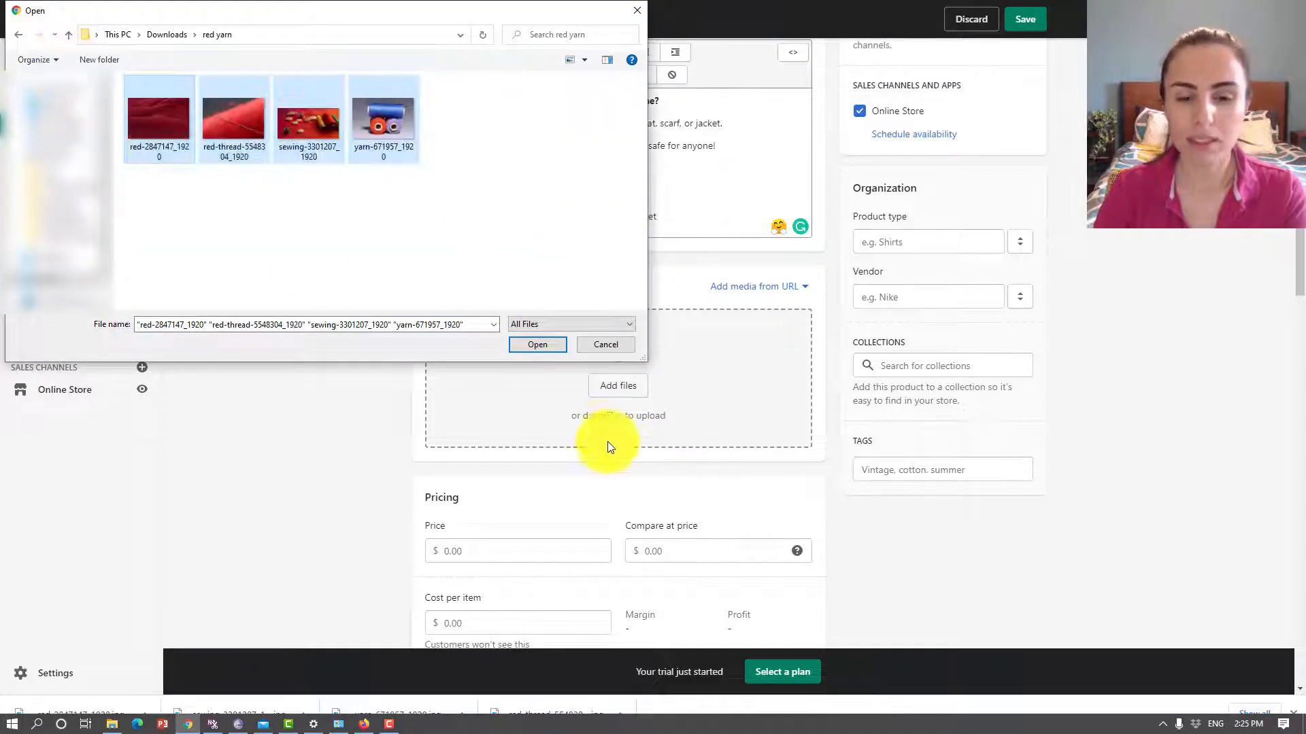
pyautogui.click(545, 345)
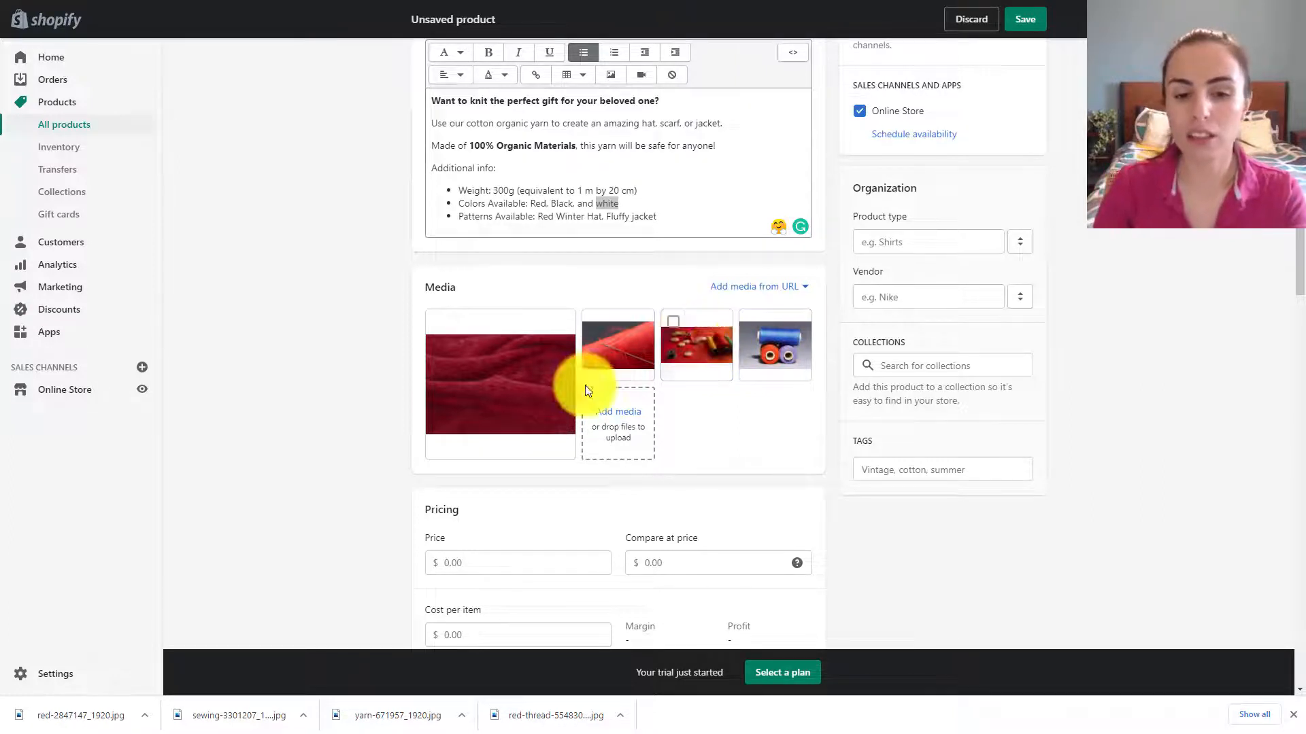
# Step: Make the image of the blue, red and purple thread spools the first product media and preview it enlarged
pyautogui.moveTo(661, 347); pyautogui.dragTo(782, 367)
pyautogui.moveTo(533, 374); pyautogui.dragTo(467, 348)
pyautogui.click(466, 348)
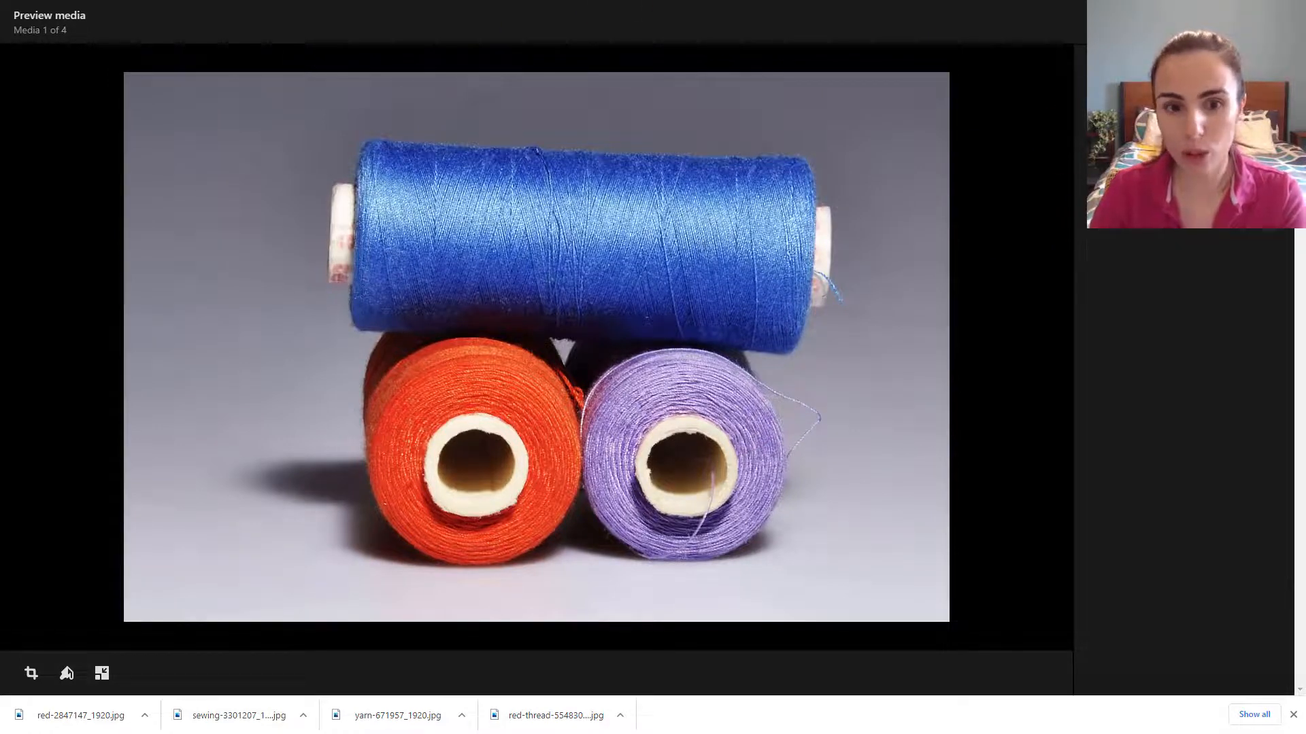
pyautogui.click(1272, 21)
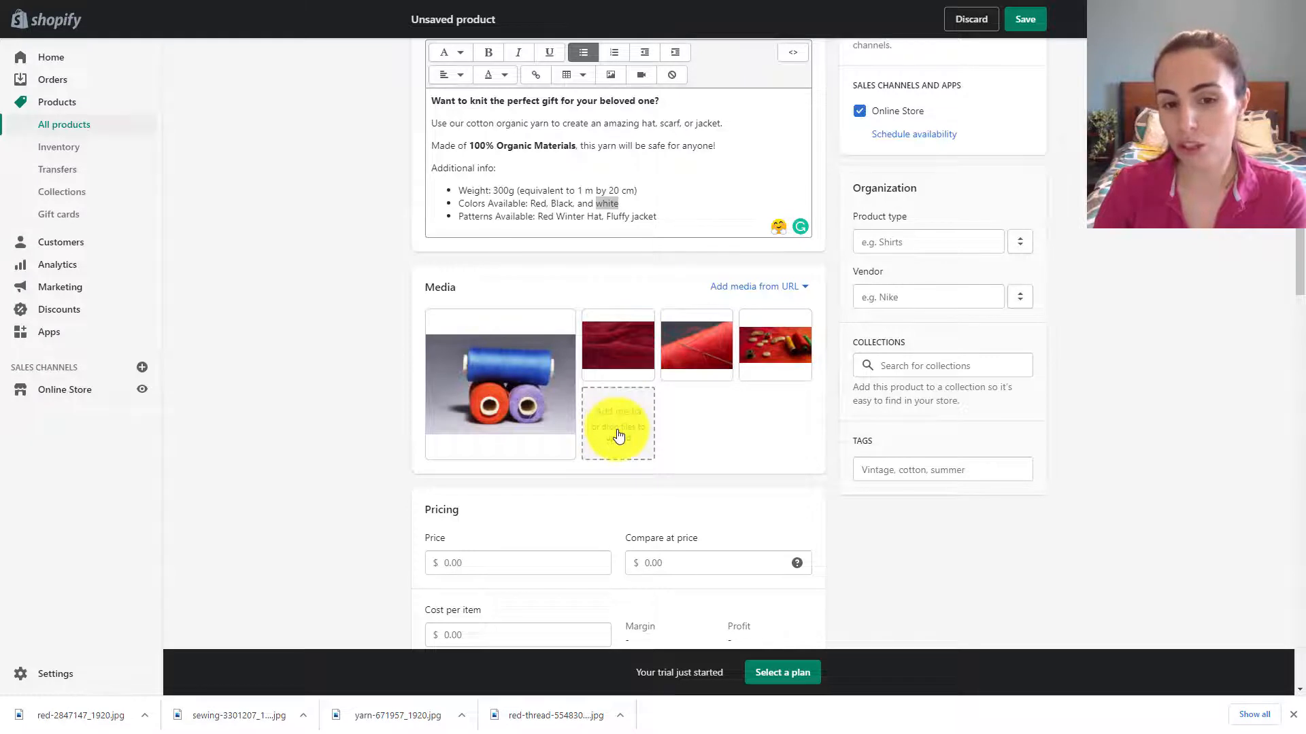
pyautogui.click(591, 326)
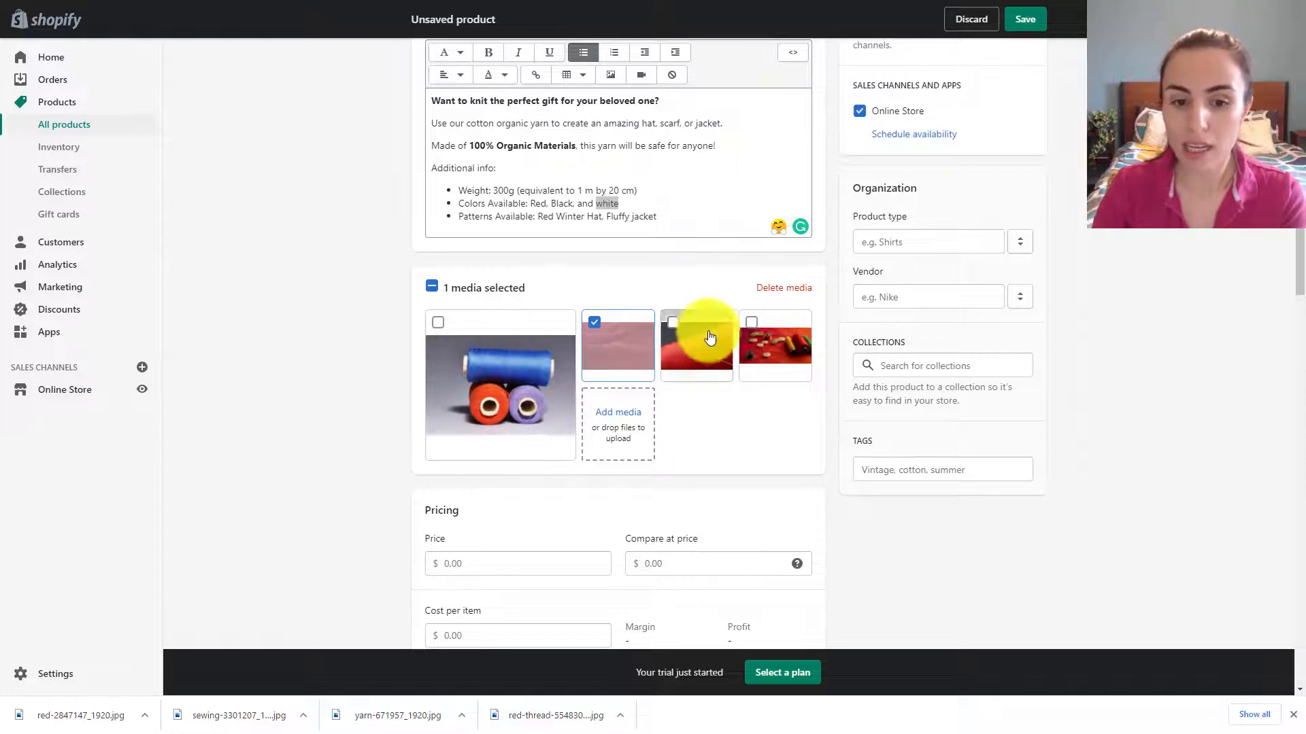
pyautogui.click(594, 324)
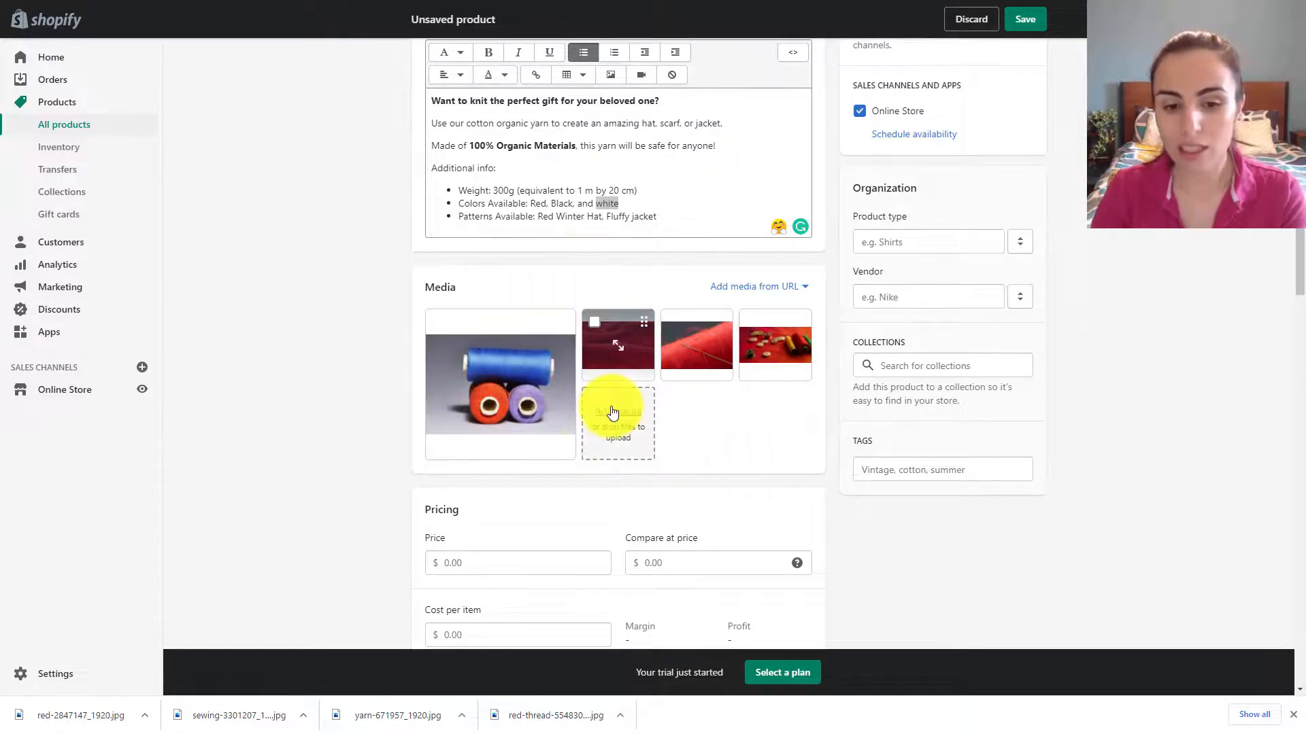
# Step: Set the product price to $10.00 and allow it to continue selling when out of stock
pyautogui.scroll(-5, 599, 411)
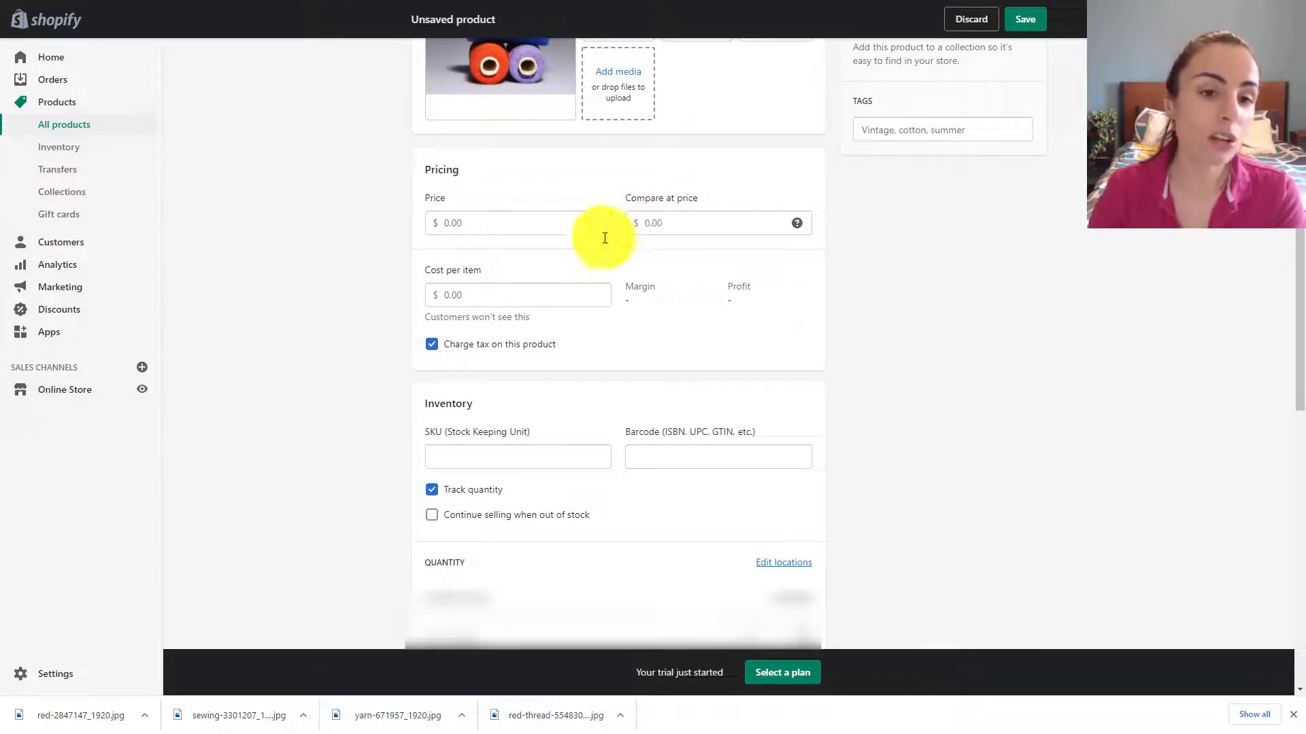
pyautogui.click(538, 223)
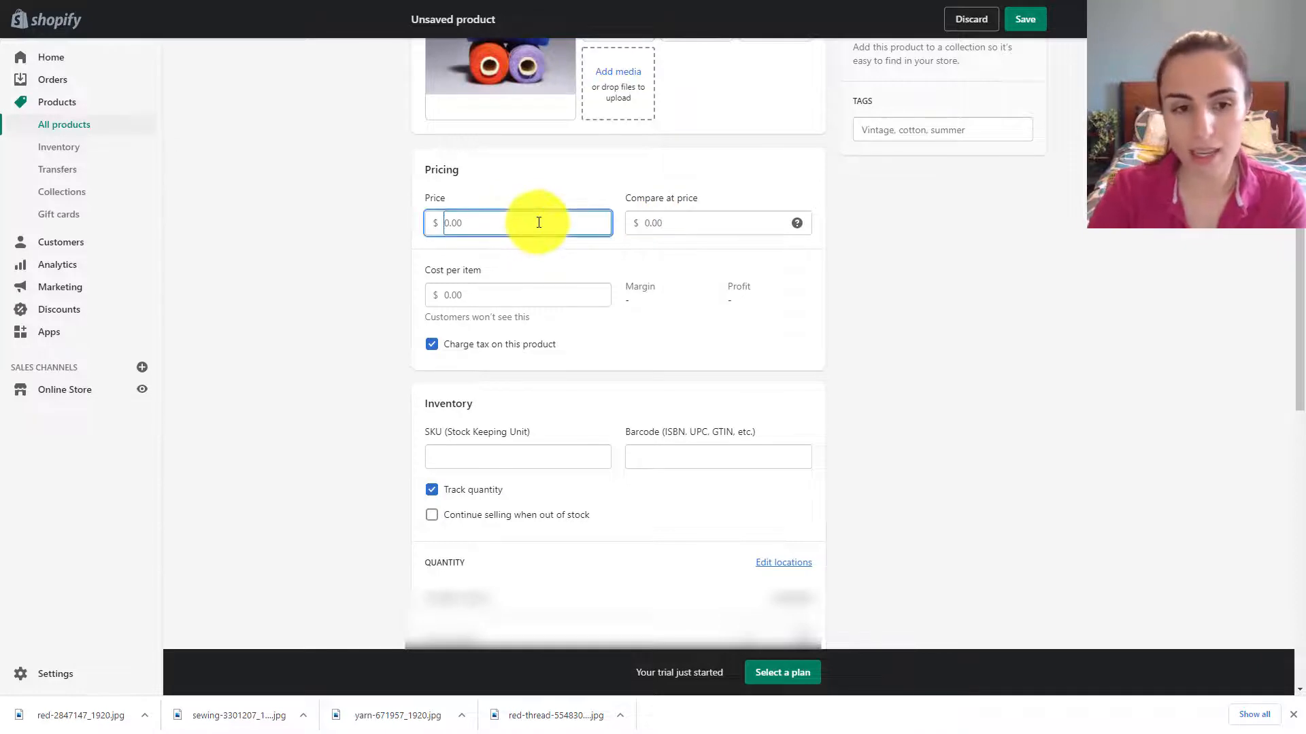
pyautogui.click(679, 348)
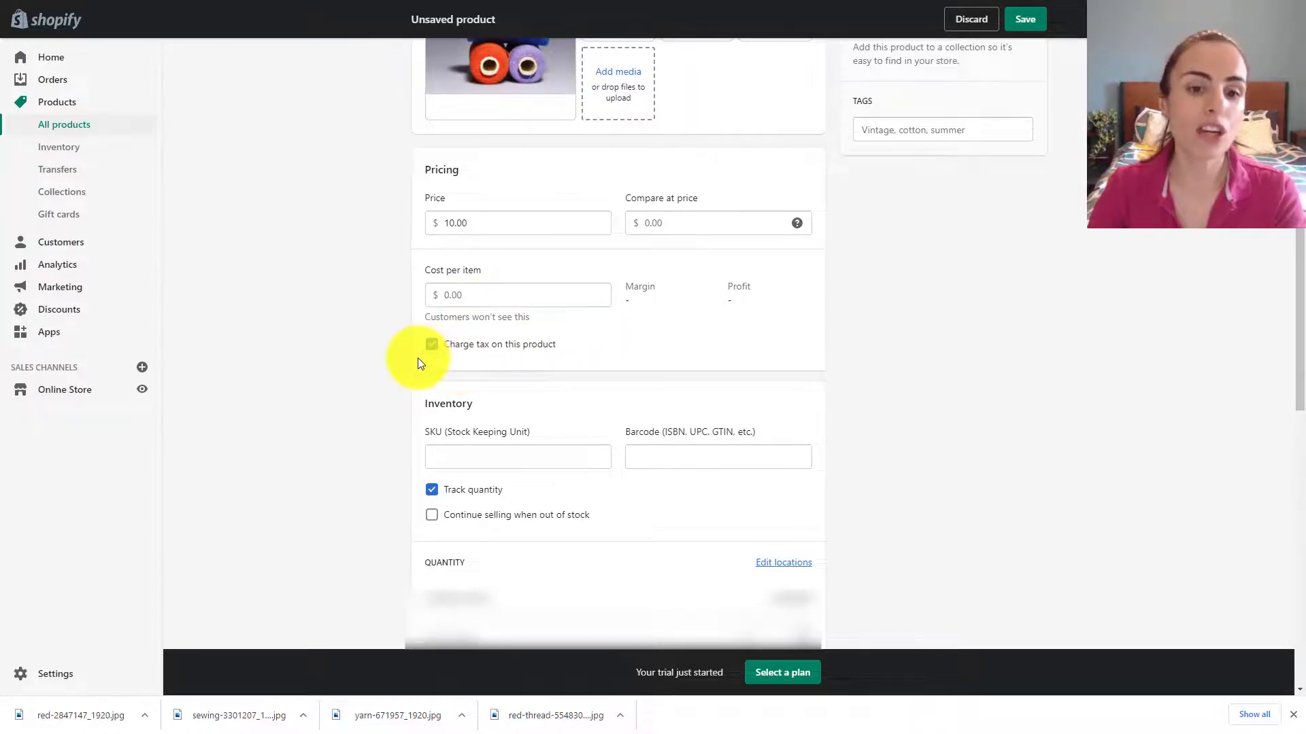
pyautogui.scroll(-2, 474, 418)
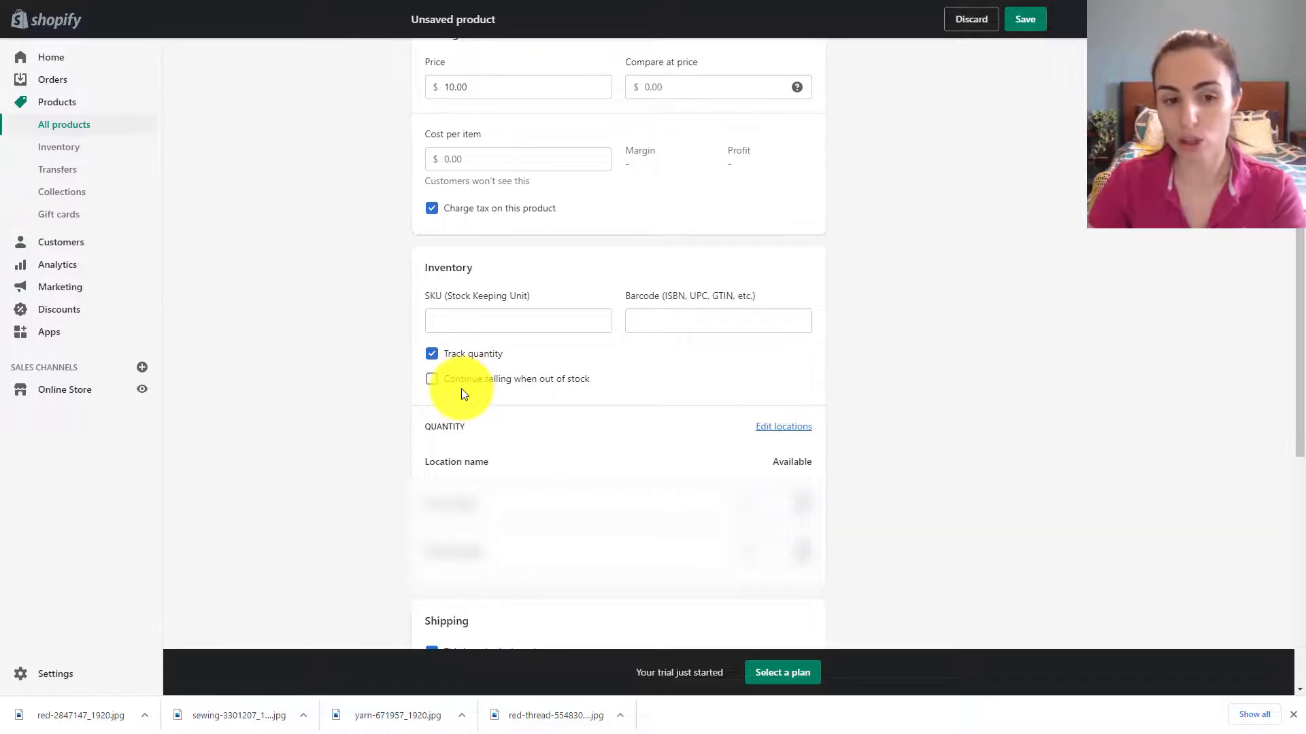
pyautogui.click(427, 376)
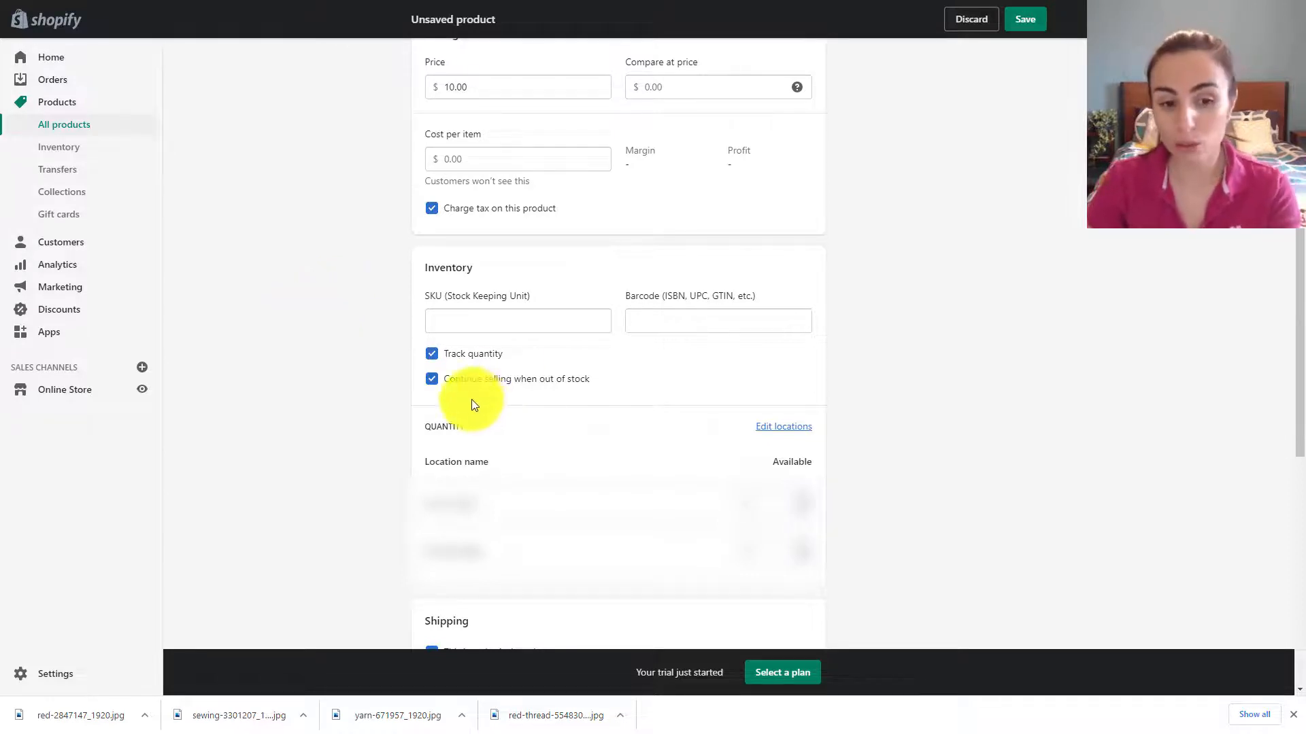
# Step: Review the shipping and variants settings, and expand the website SEO fields of the search engine listing
pyautogui.scroll(-2, 568, 457)
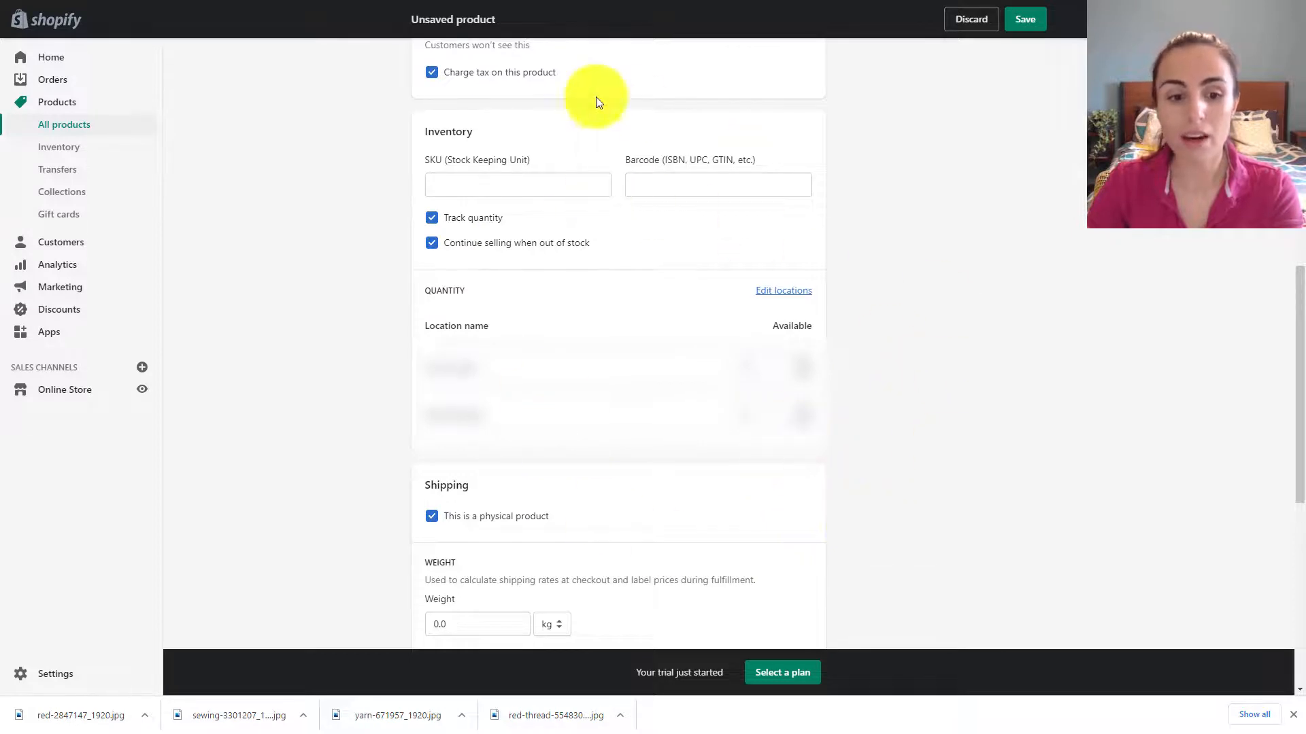
pyautogui.scroll(-4, 762, 486)
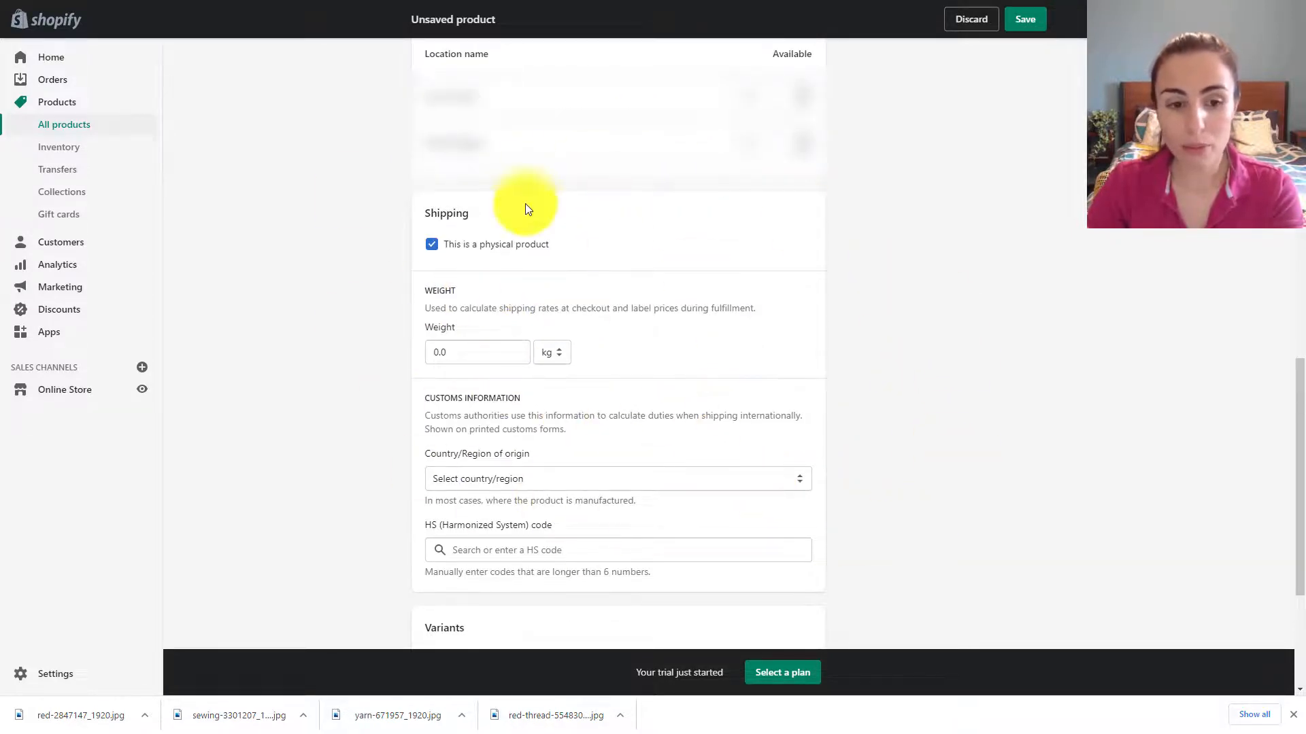
pyautogui.scroll(-2, 524, 211)
pyautogui.scroll(-1, 598, 350)
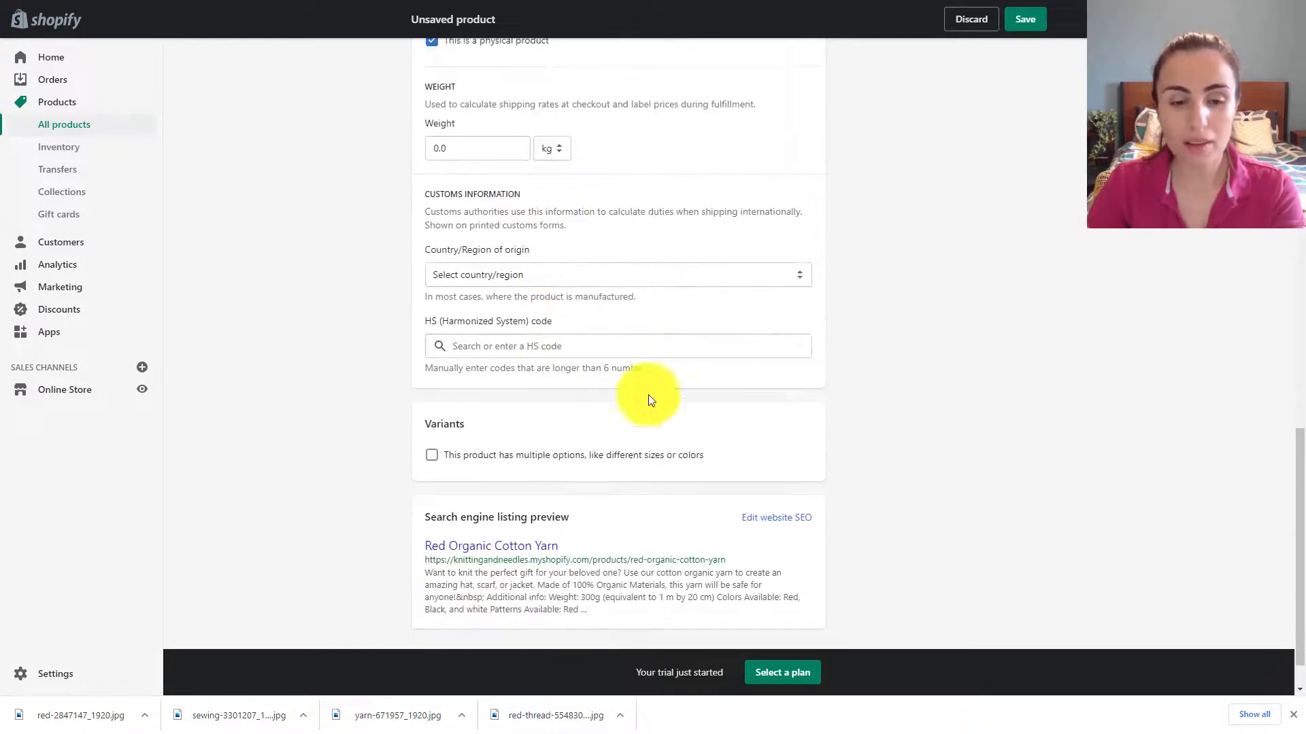
pyautogui.scroll(-1, 701, 325)
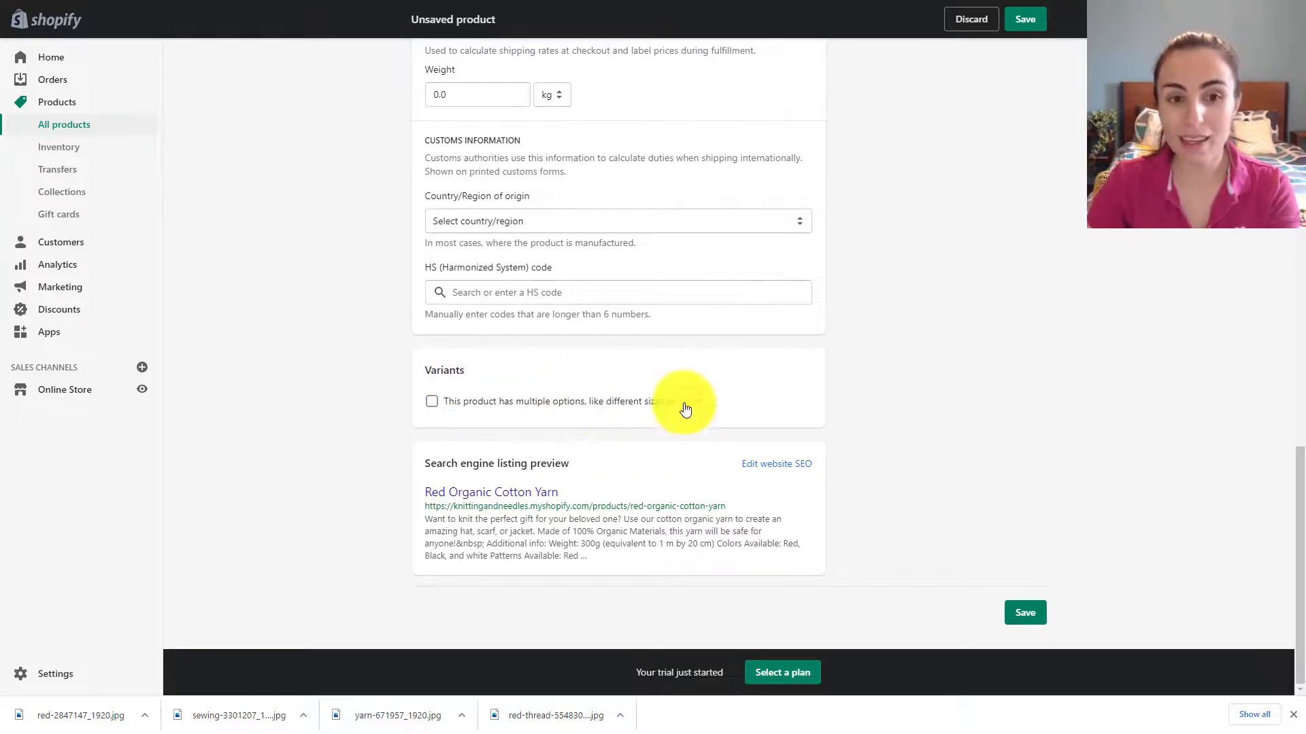
pyautogui.click(777, 476)
pyautogui.scroll(-4, 571, 571)
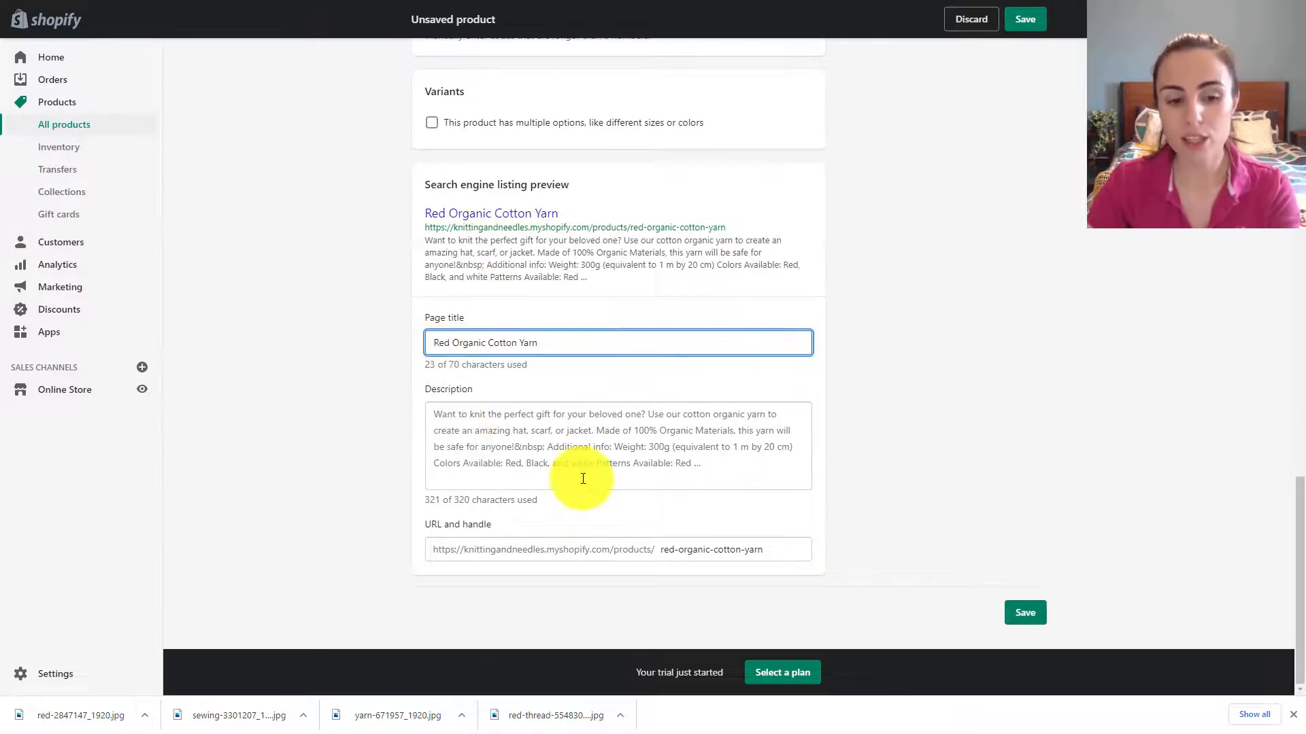
pyautogui.scroll(15, 544, 489)
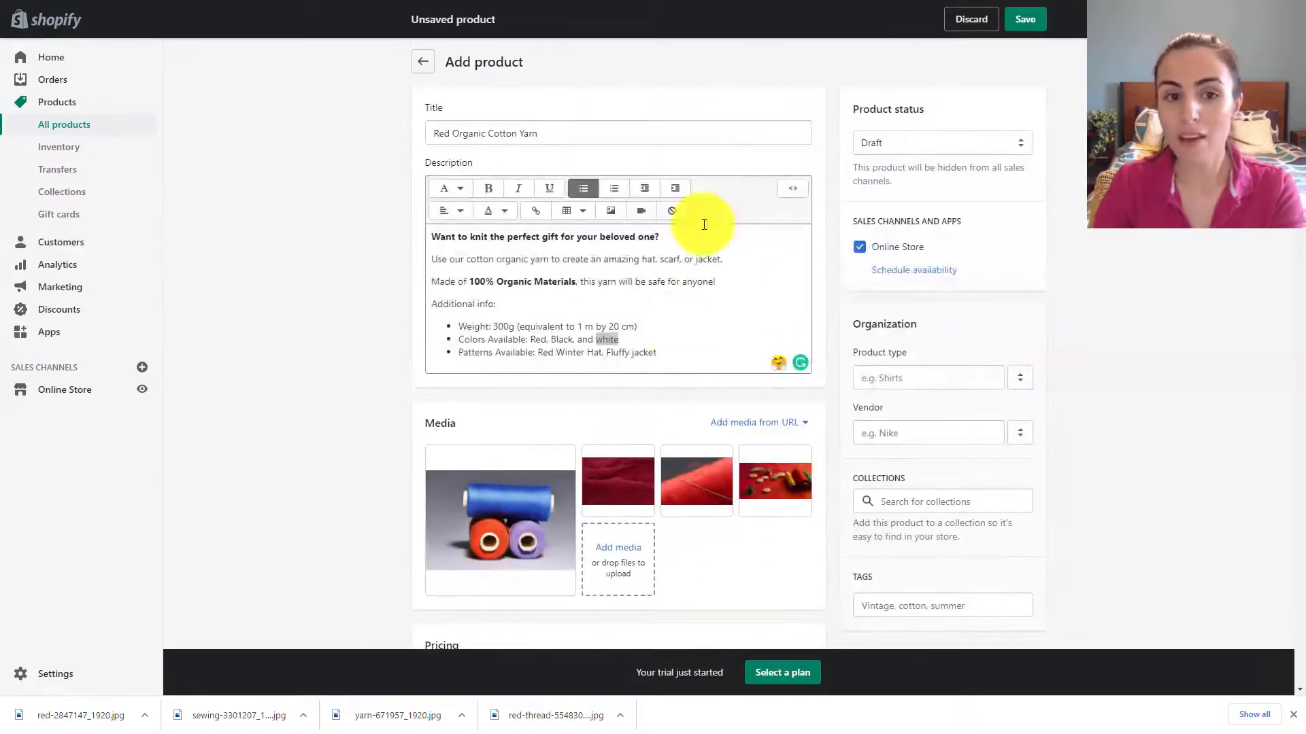
pyautogui.scroll(-2, 949, 348)
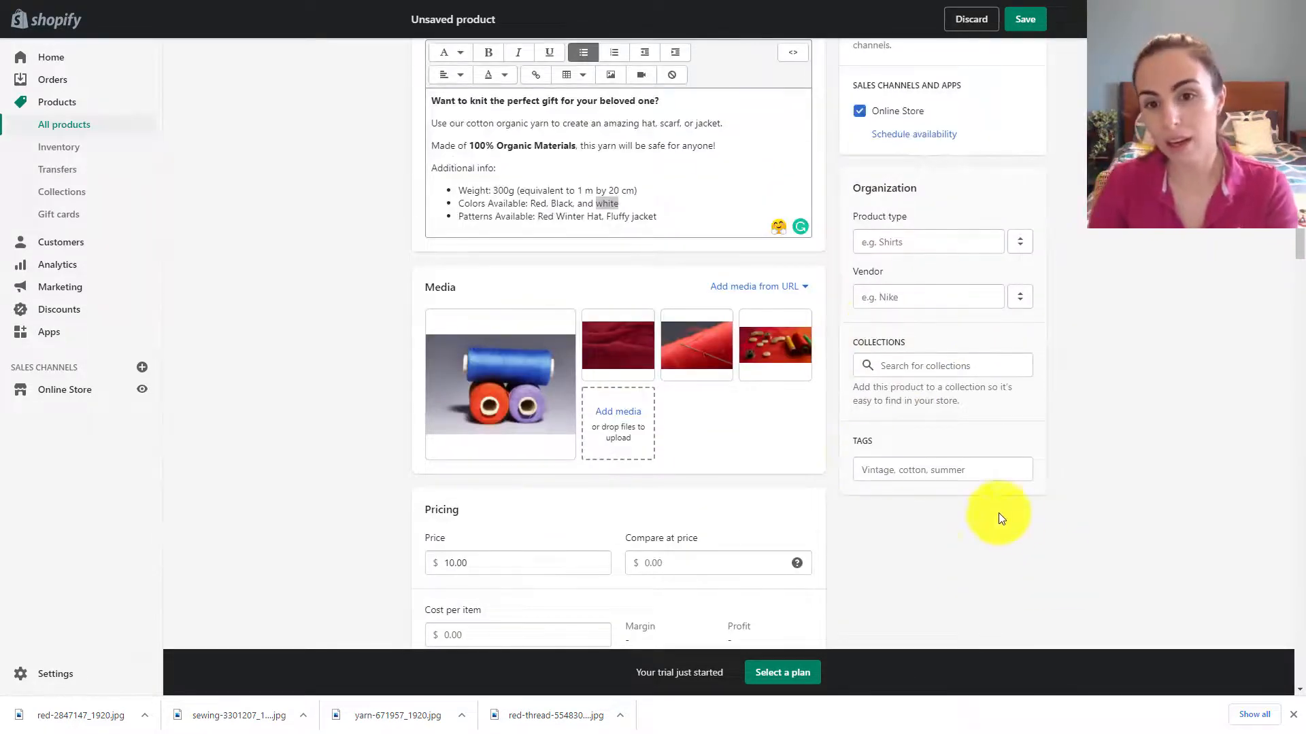
pyautogui.click(921, 243)
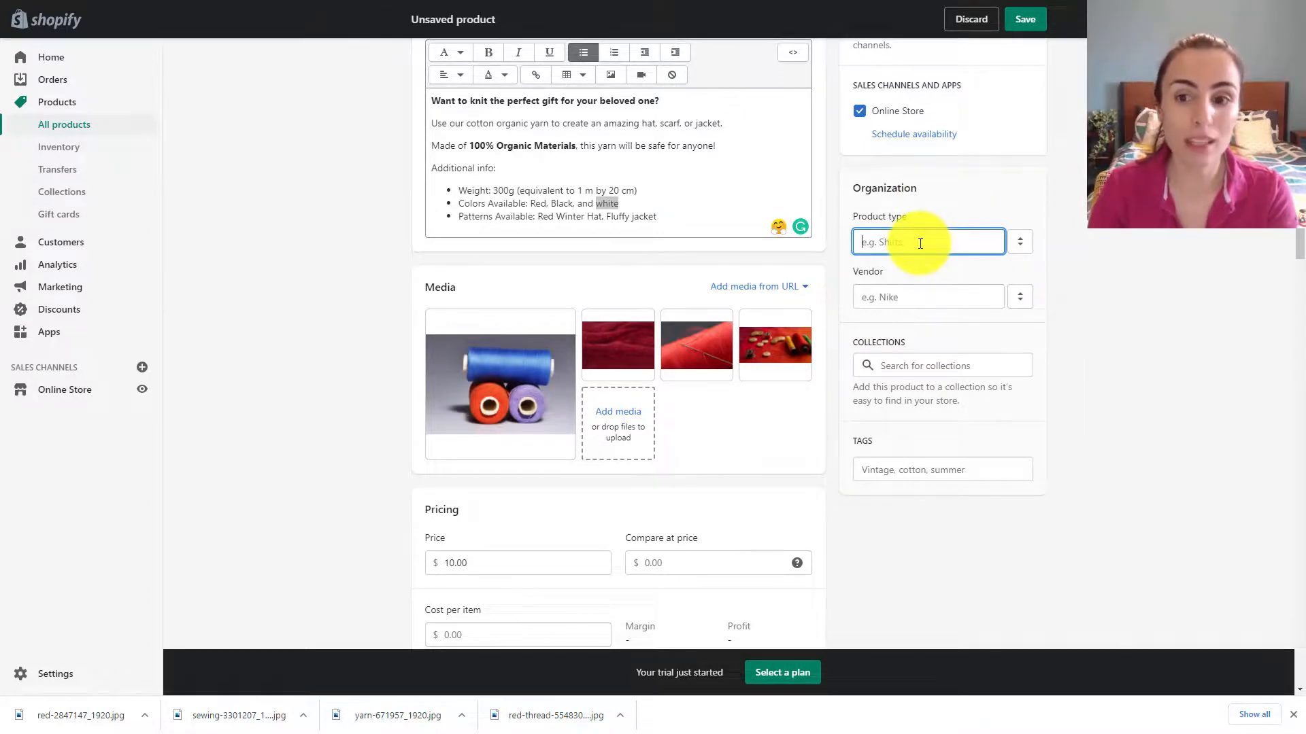
pyautogui.click(1024, 244)
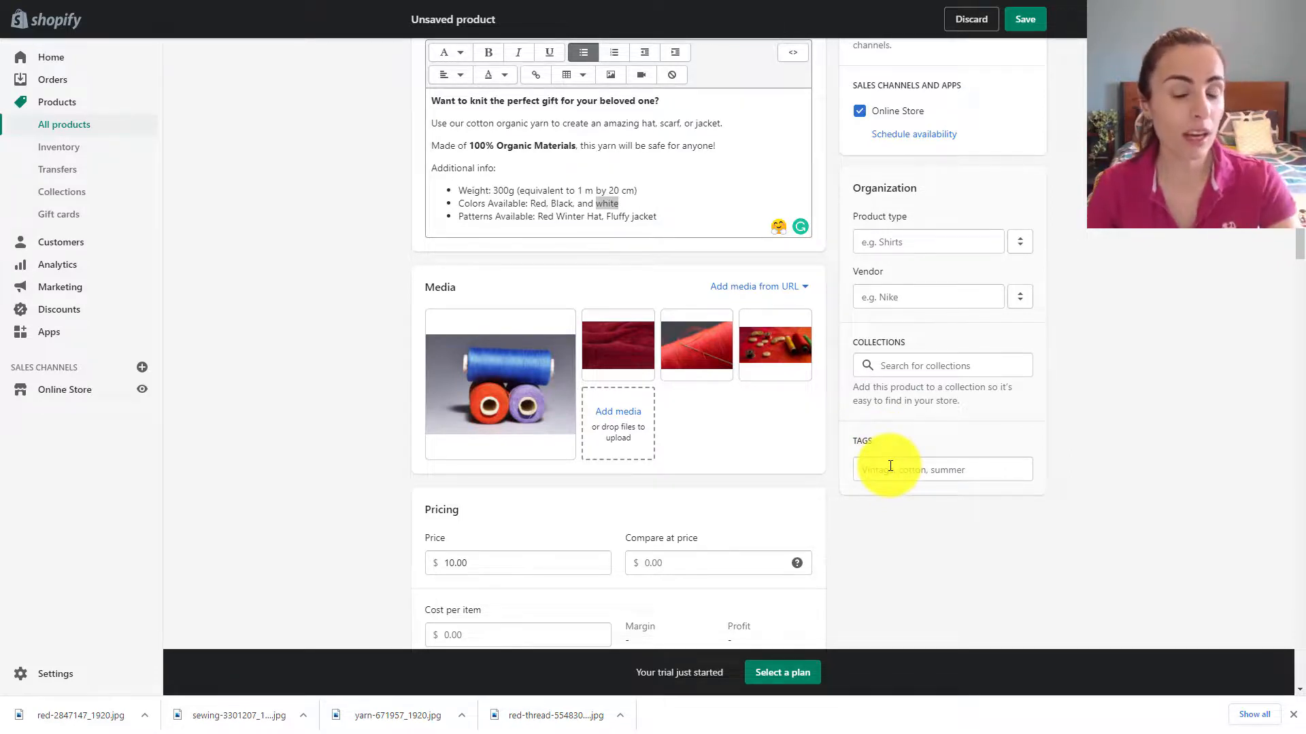
# Step: Add the tag "red" to the product
pyautogui.scroll(2, 539, 128)
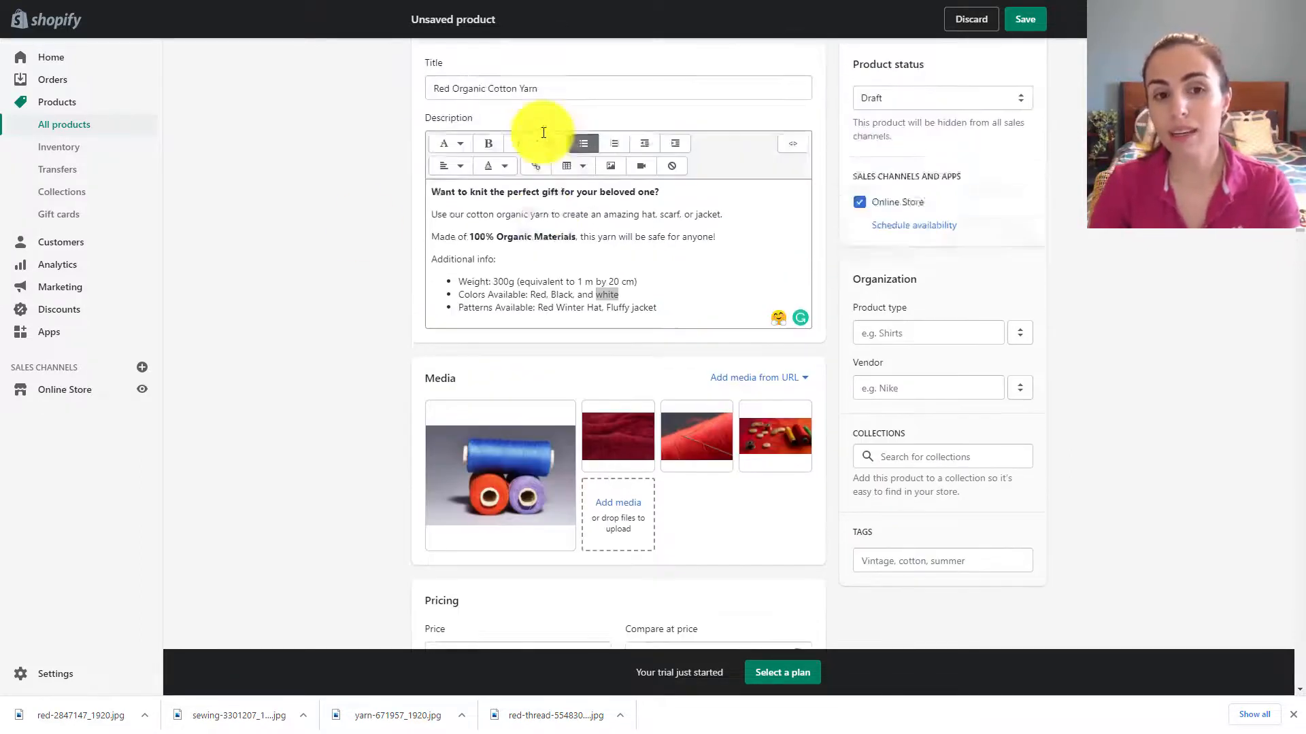
pyautogui.scroll(-4, 501, 161)
pyautogui.click(893, 334)
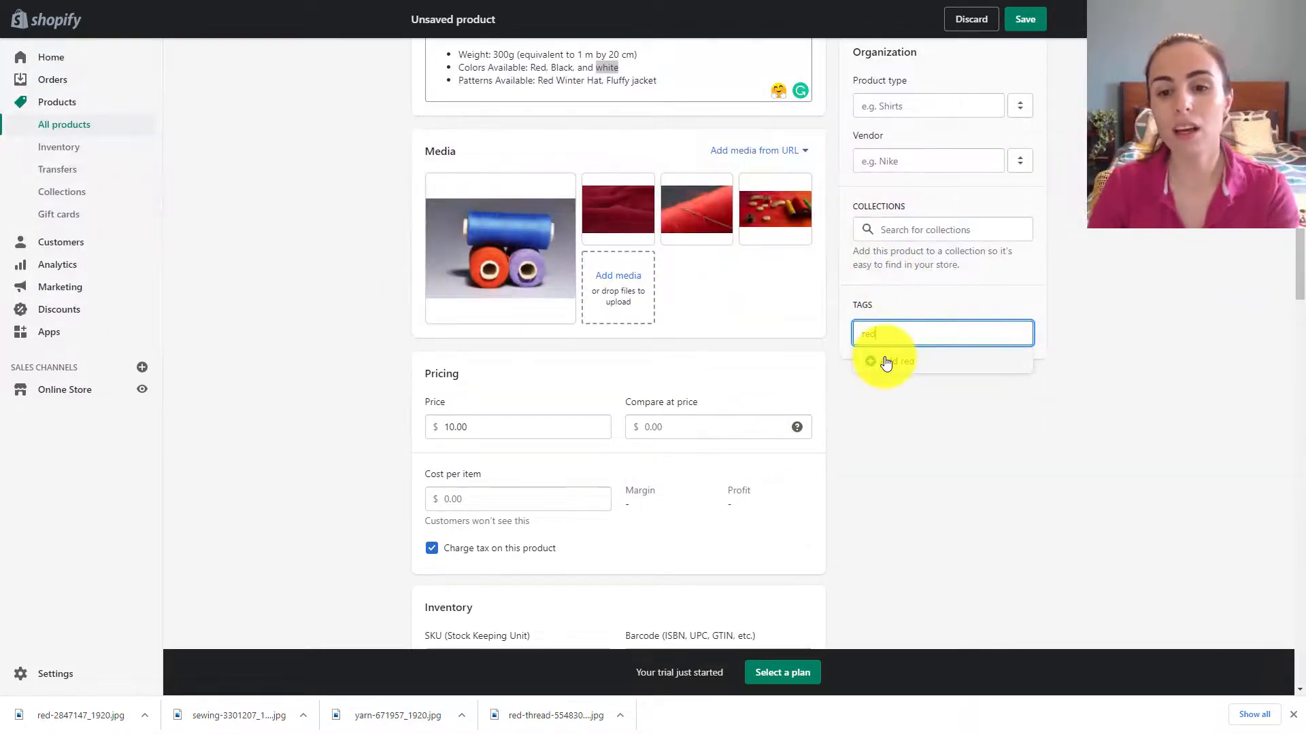
pyautogui.click(886, 363)
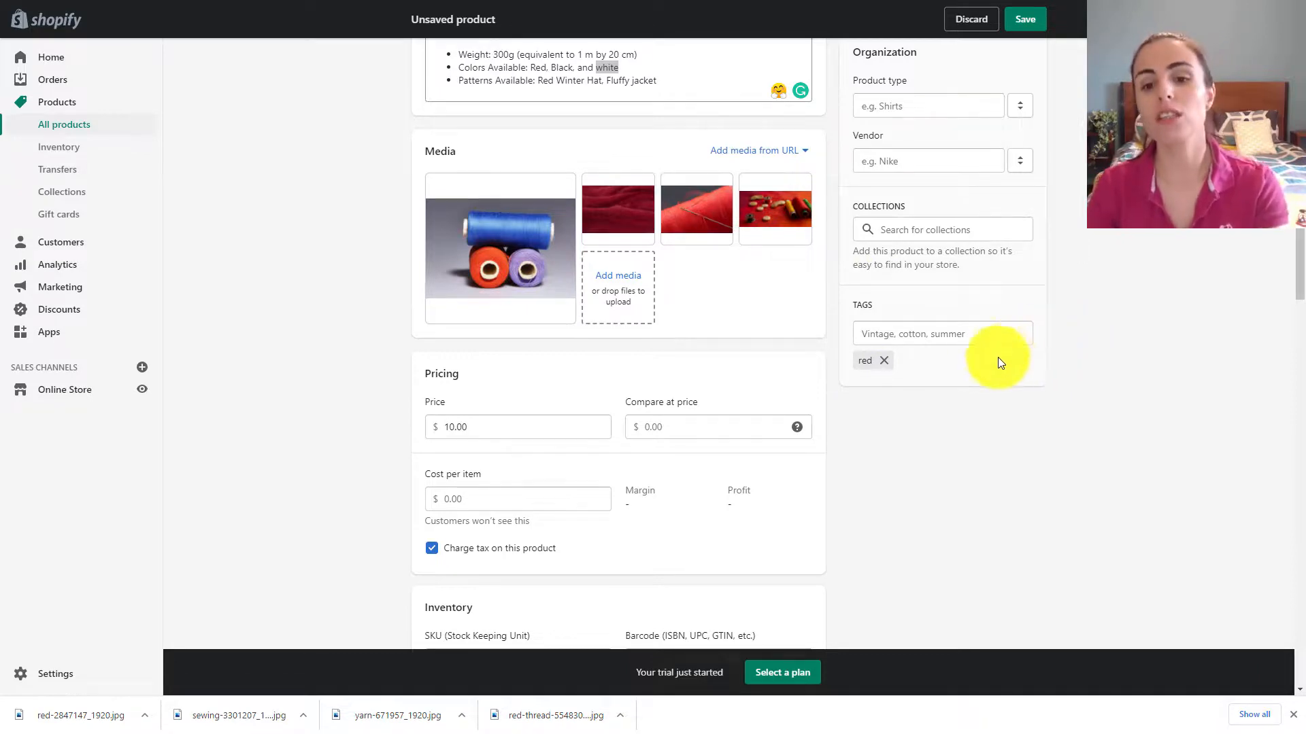
# Step: Keep the product status as Draft and save the product
pyautogui.scroll(4, 952, 354)
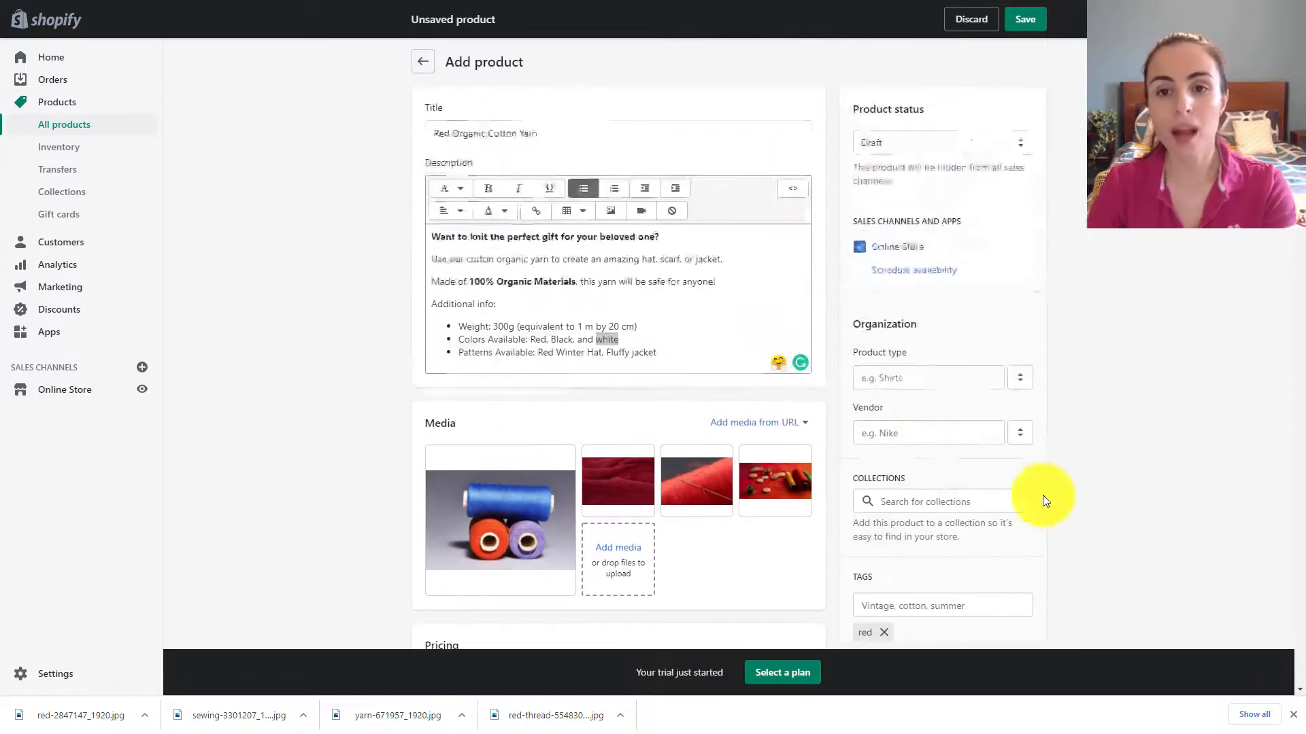
pyautogui.click(932, 150)
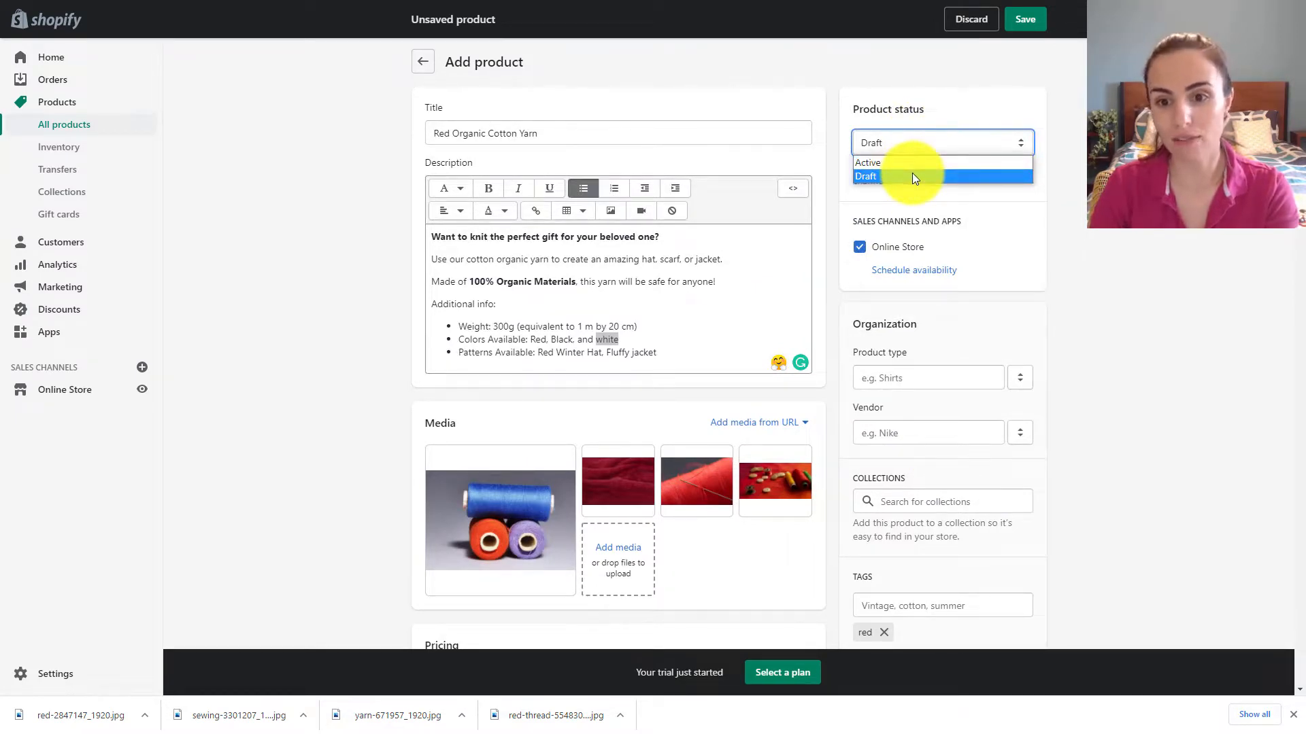
pyautogui.click(912, 176)
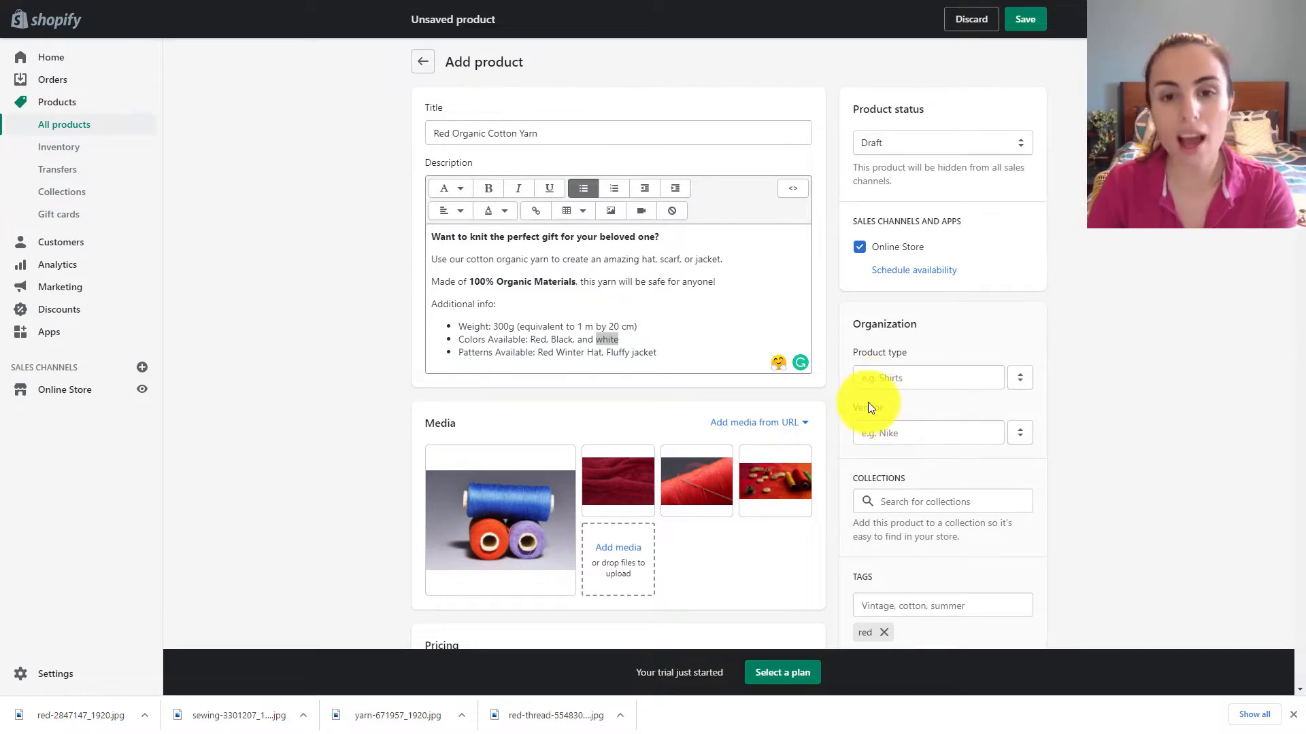
pyautogui.click(1027, 19)
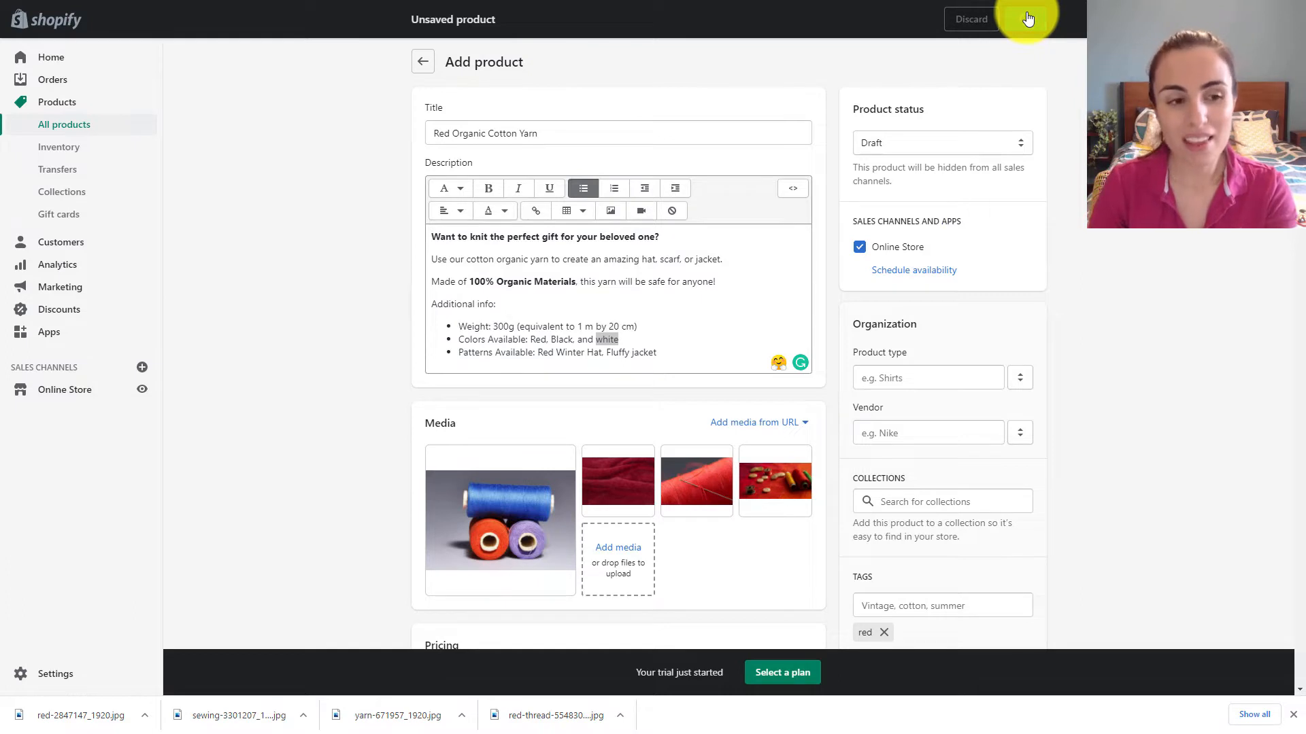